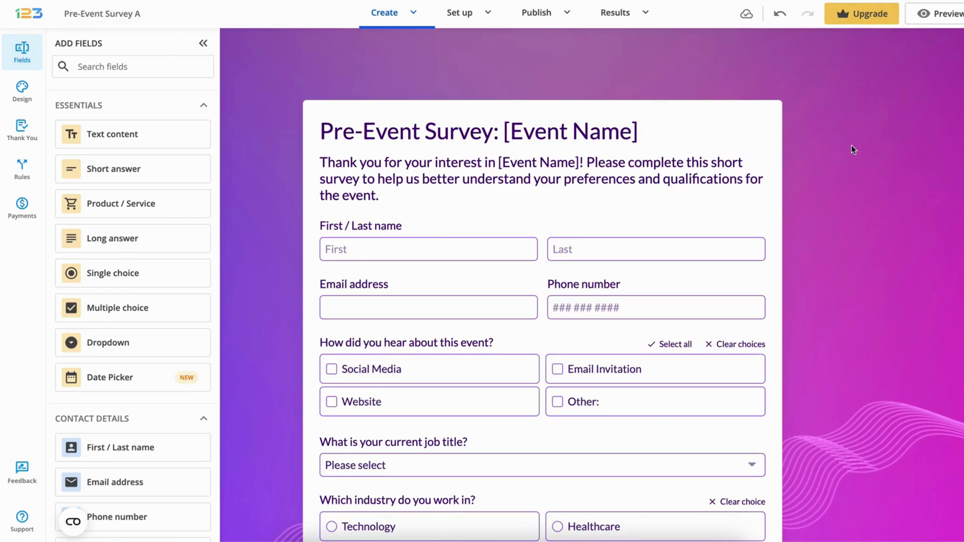
Step: Scroll down through Pre-Event Survey A and back up to review its fields
scroll(851, 148, "down", 3)
scroll(851, 150, "down", 4)
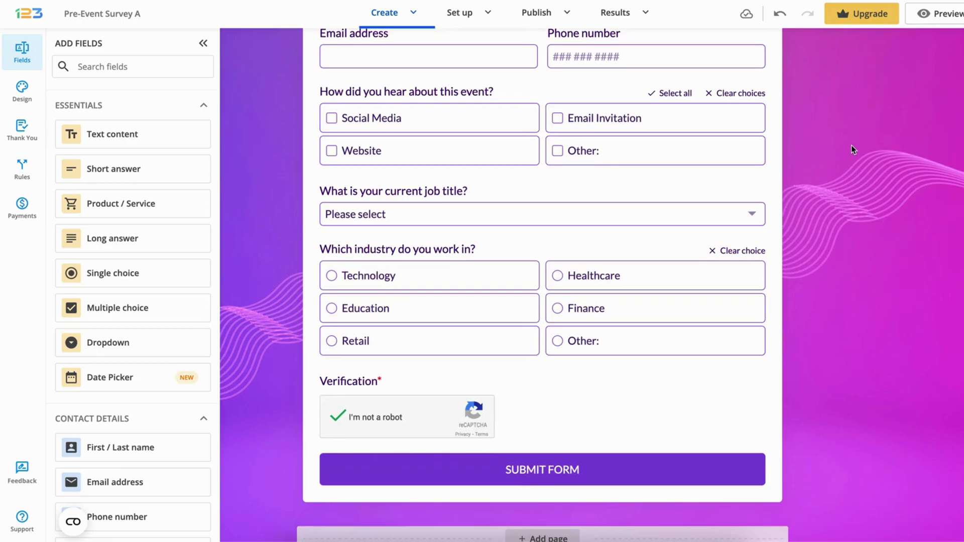
scroll(851, 145, "up", 7)
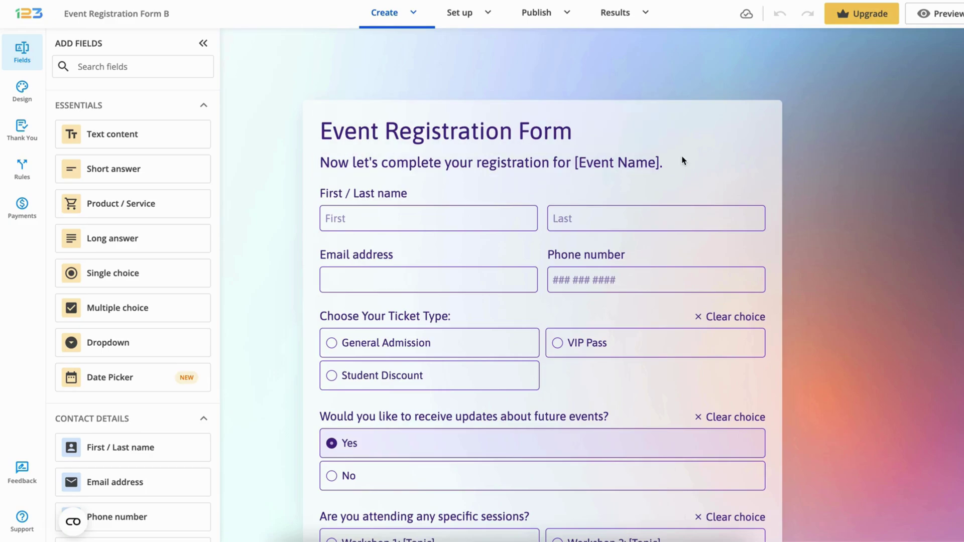
scroll(846, 164, "down", 5)
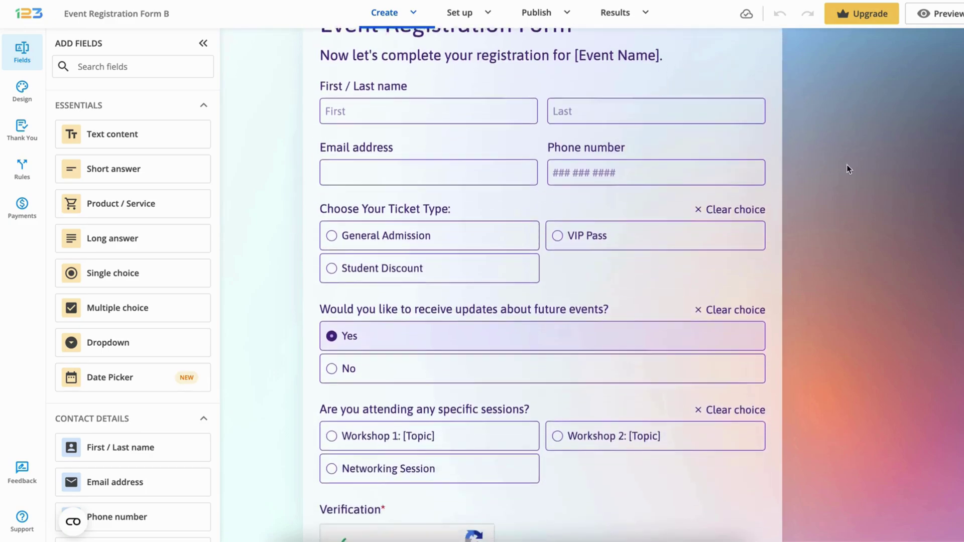
scroll(846, 166, "up", 2)
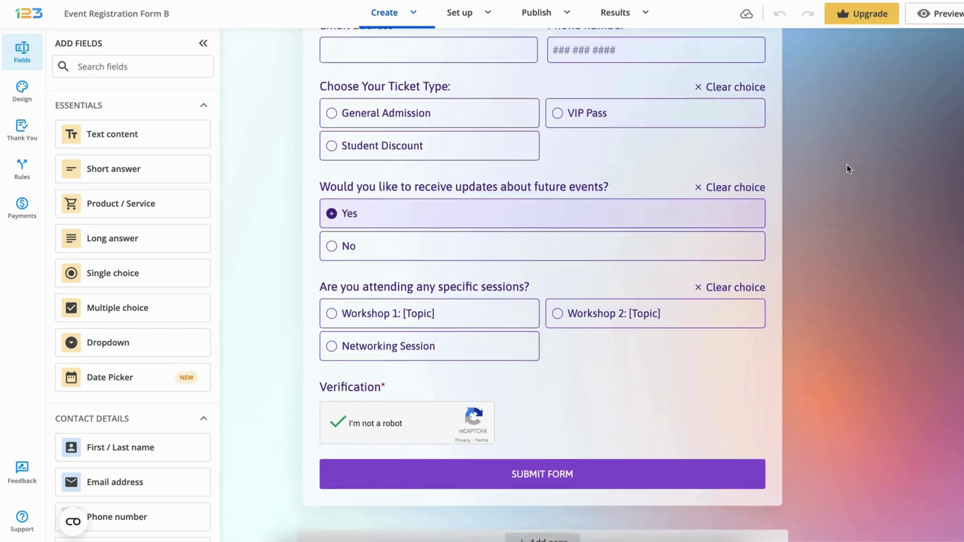
scroll(848, 169, "up", 5)
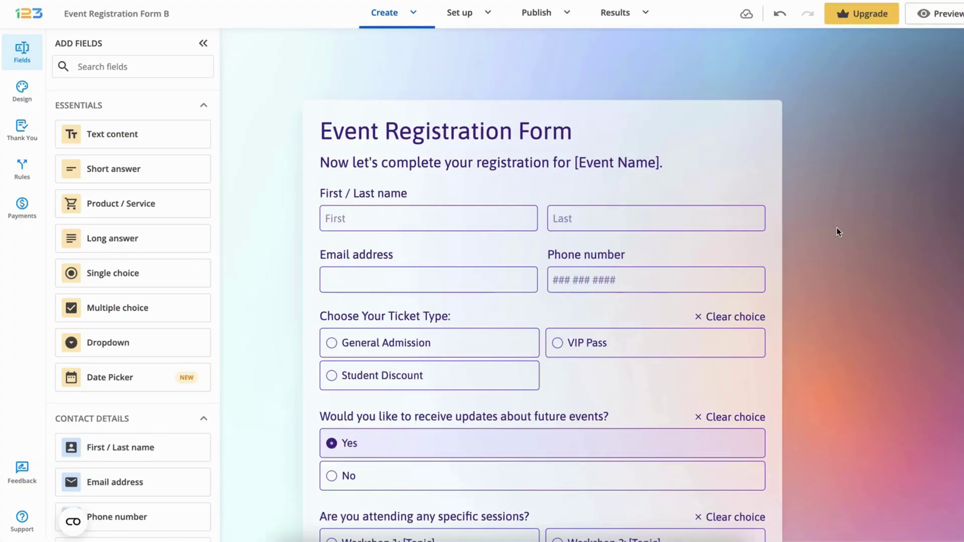
Step: Copy Form B's public link from its Publish page and paste it after Form B ID in the note
left_click(534, 16)
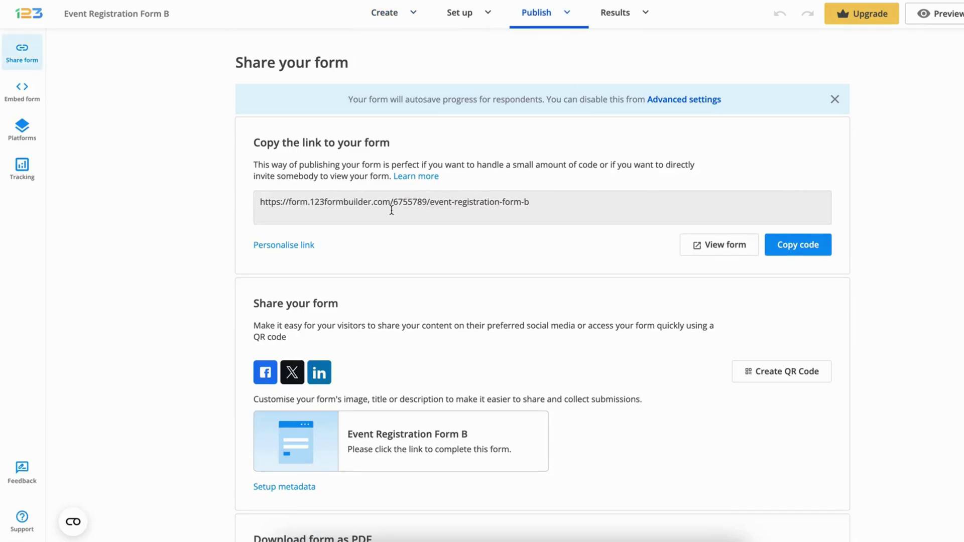
left_click_drag(394, 203, 427, 203)
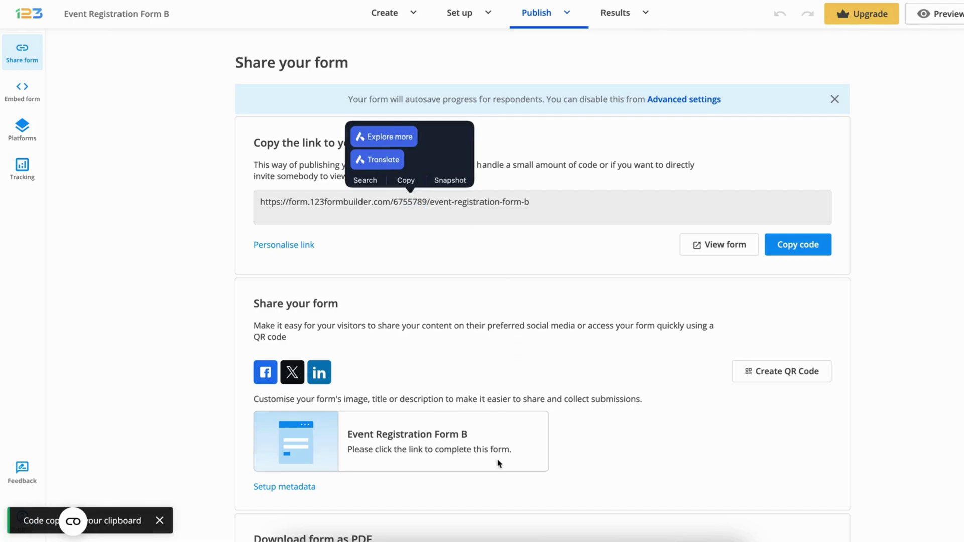
left_click(475, 536)
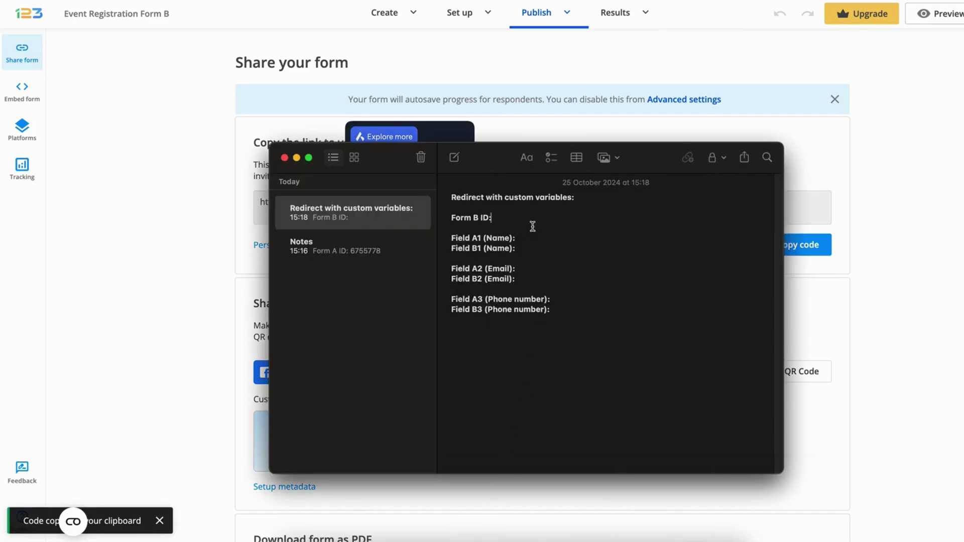
type("https://form.123formbuilder.com/6755789/event-registration-form-b")
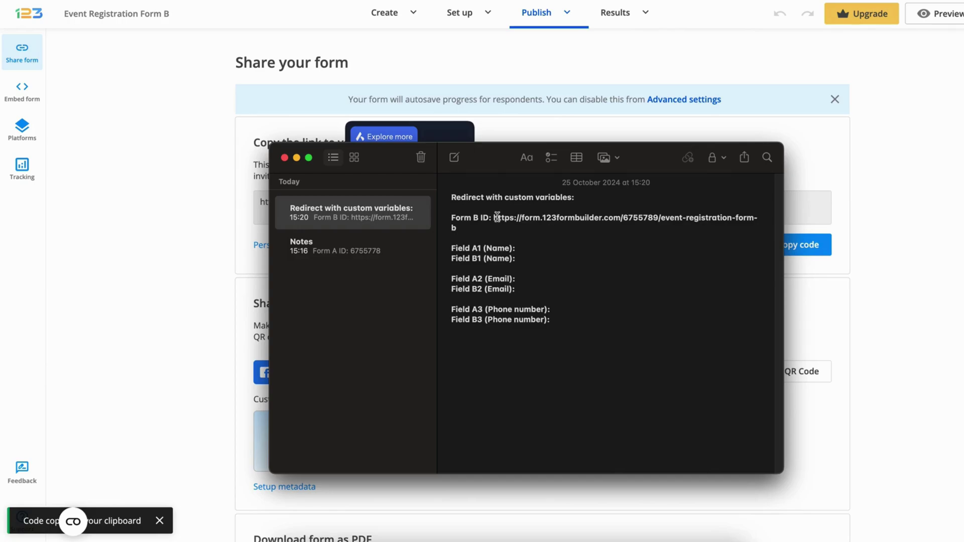
Step: Trim the pasted link down to the form number 6755789
double_click(642, 219)
key("super+c")
key("BackSpace")
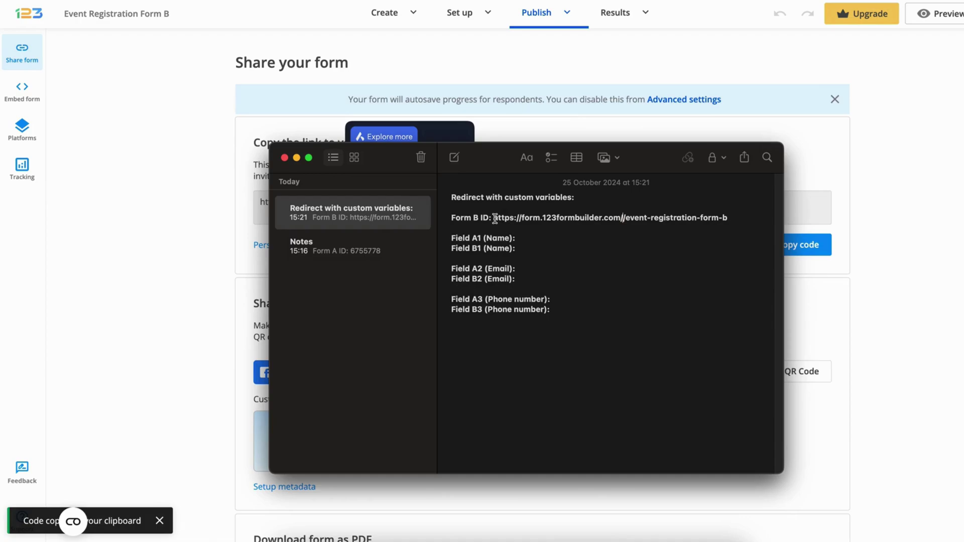
left_click_drag(493, 218, 731, 223)
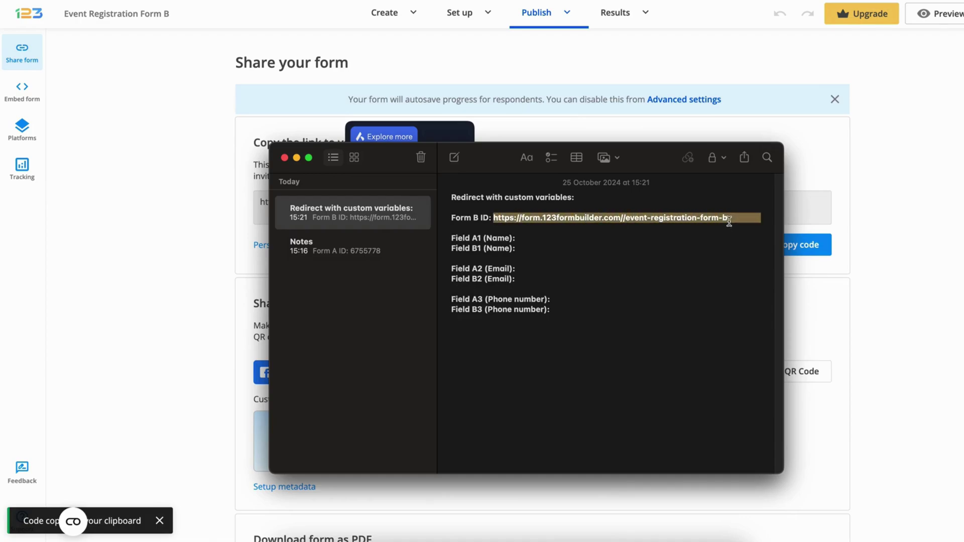
key("BackSpace")
key("super+v")
key("Return")
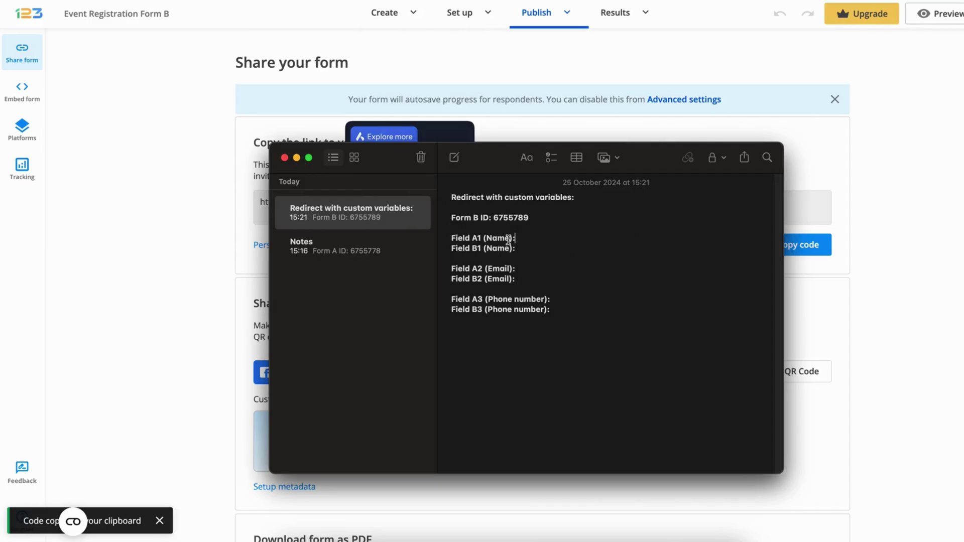
left_click(922, 205)
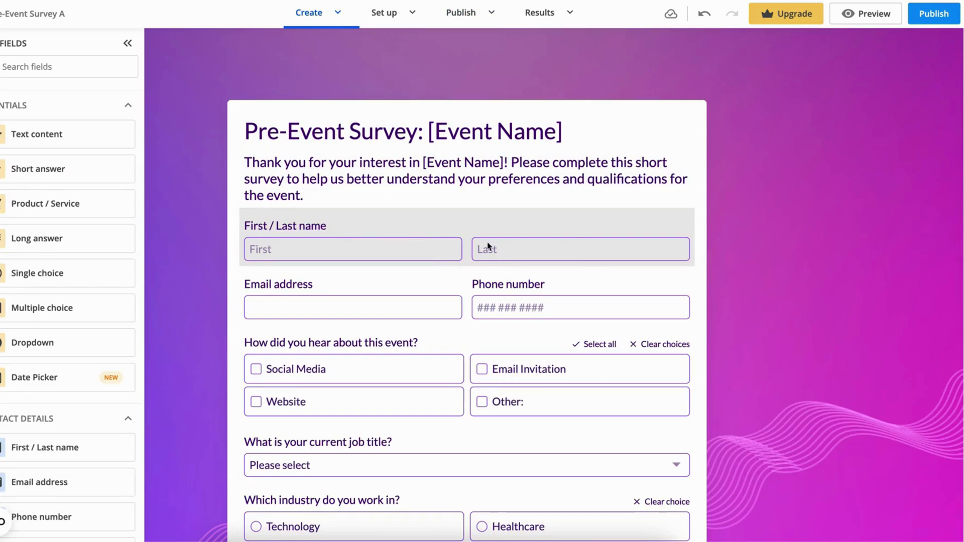
Step: Copy Form A's First / Last name Field ID 115406828 into the note after Field A1 (Name)
left_click(407, 243)
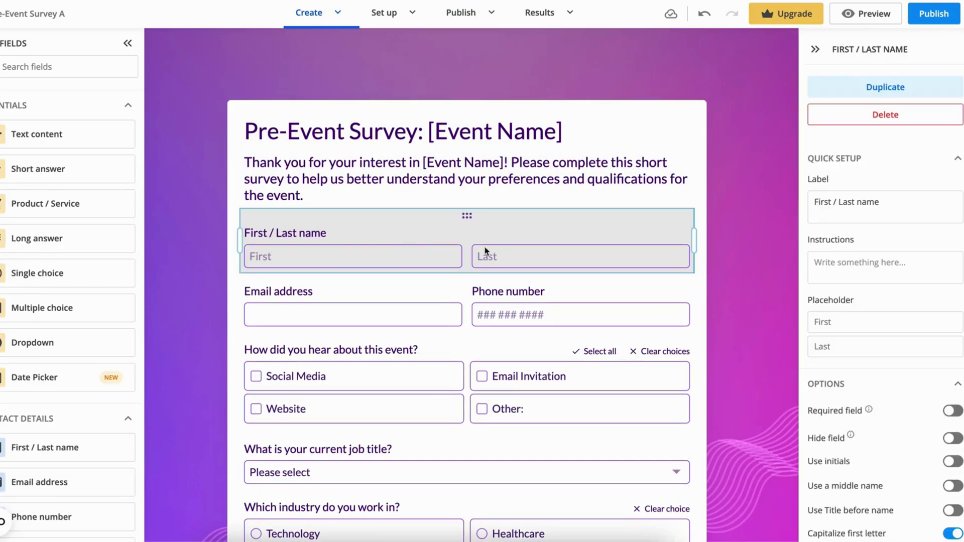
scroll(882, 299, "down", 5)
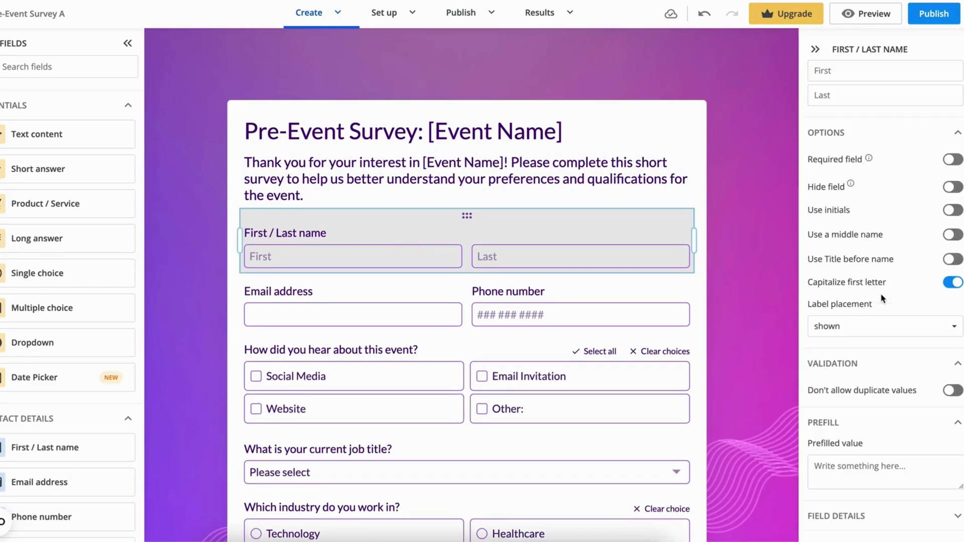
left_click(956, 492)
scroll(960, 467, "down", 2)
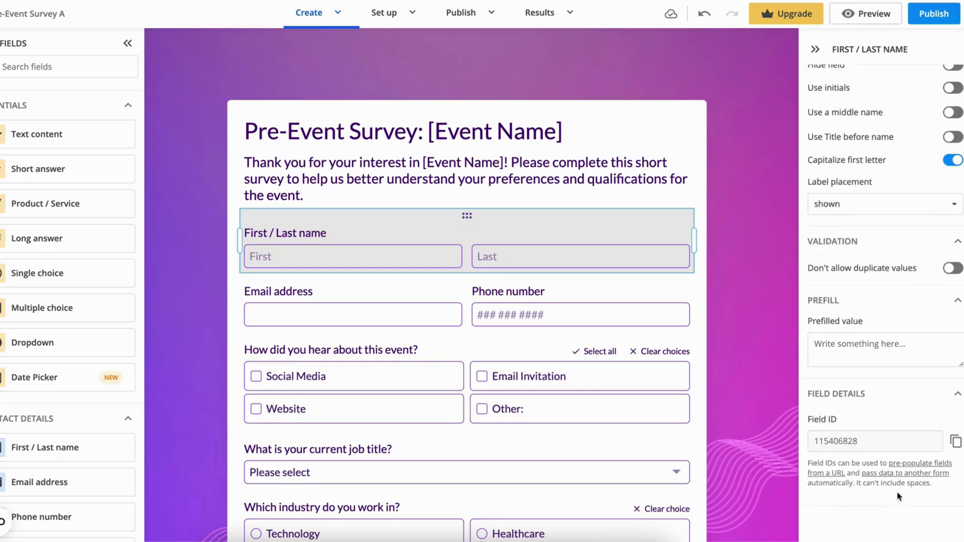
left_click(955, 446)
key("super+Tab")
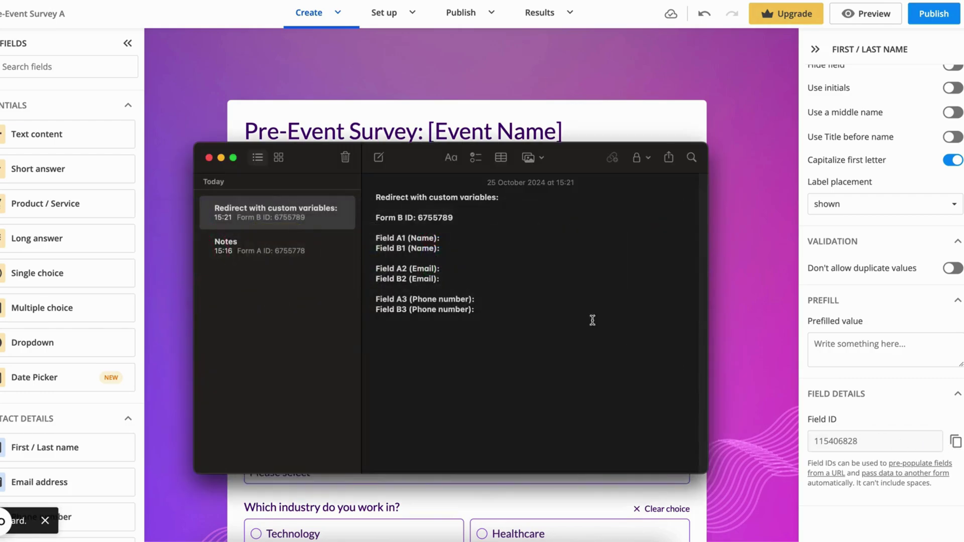
left_click(472, 238)
key("super+v")
left_click(460, 251)
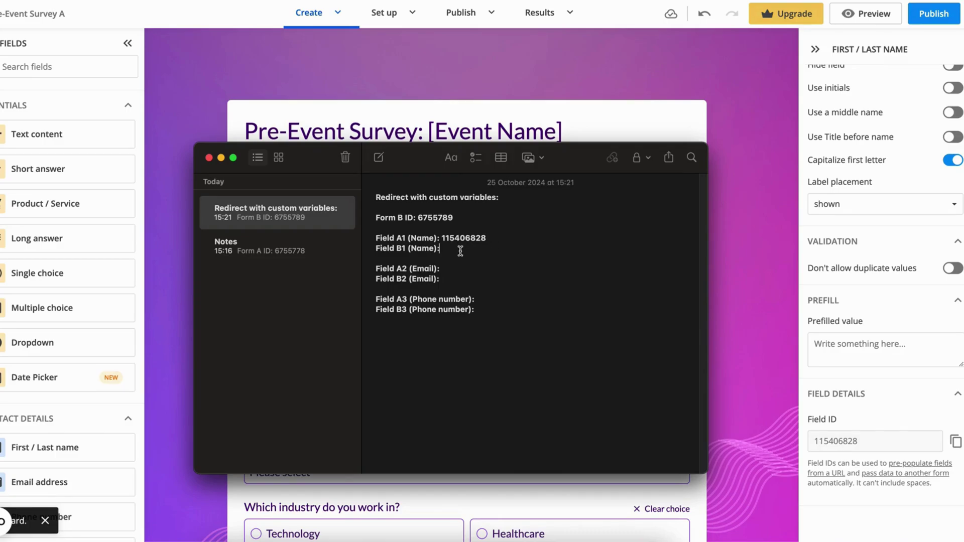
Step: Copy Form B's First / Last name Field ID 115406968 into the note after Field B1 (Name)
left_click(520, 88)
left_click(520, 87)
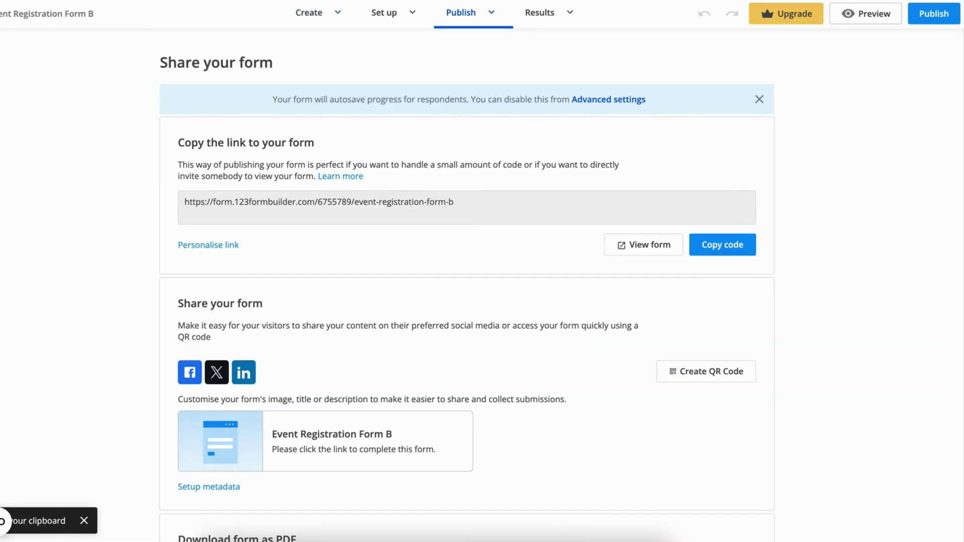
left_click(309, 13)
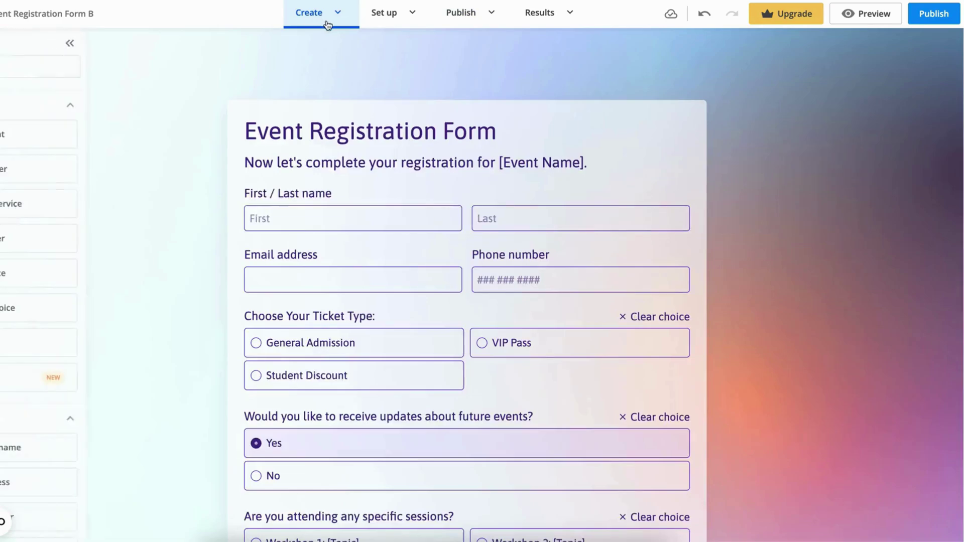
left_click(610, 226)
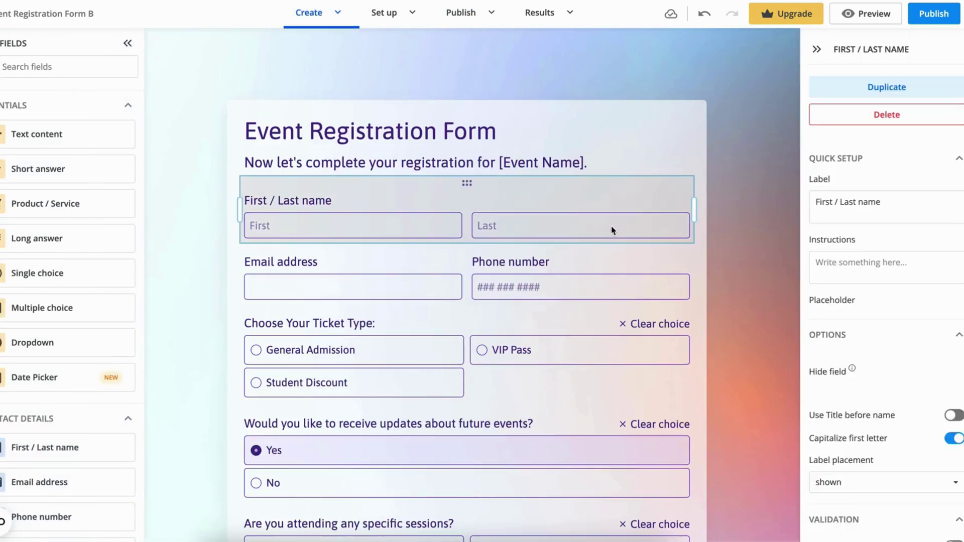
scroll(863, 326, "down", 5)
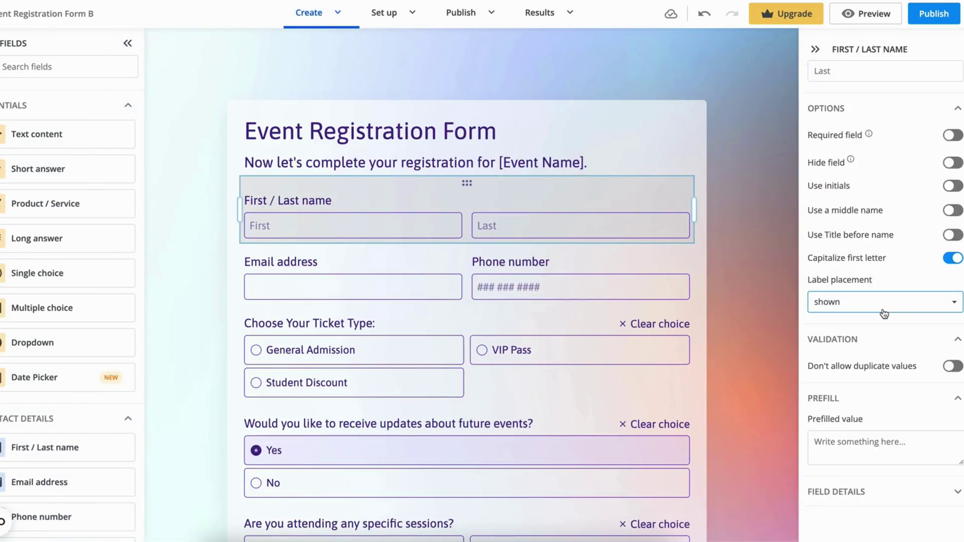
left_click(916, 492)
scroll(918, 469, "down", 2)
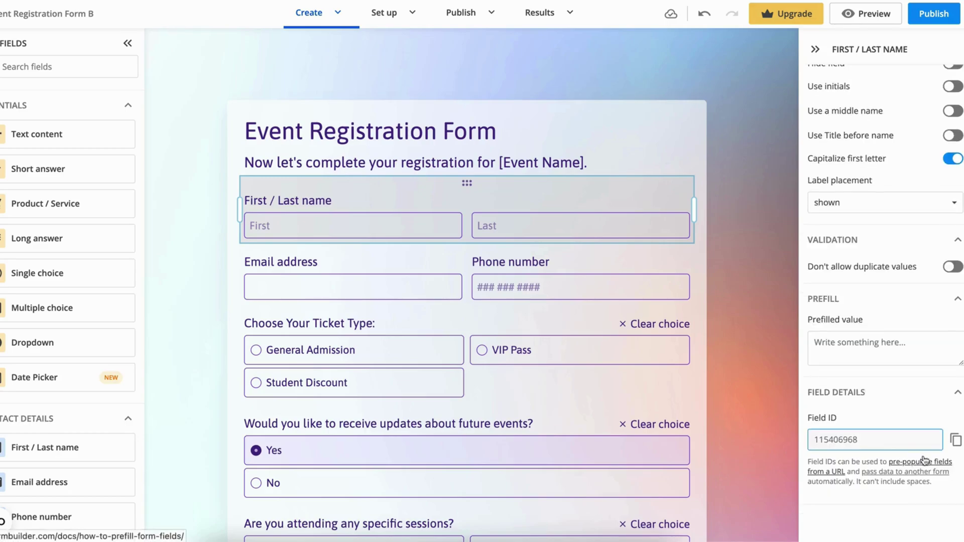
left_click(950, 441)
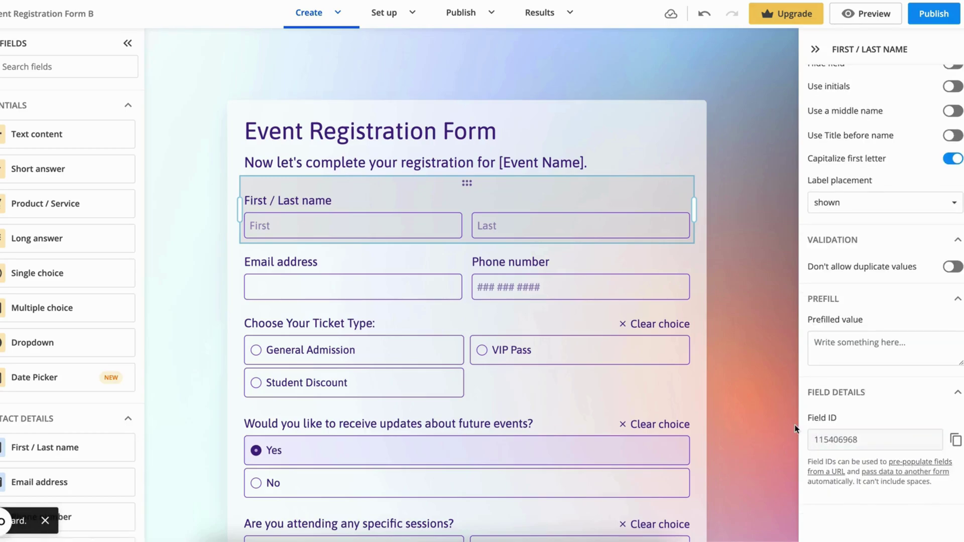
key("super+Tab")
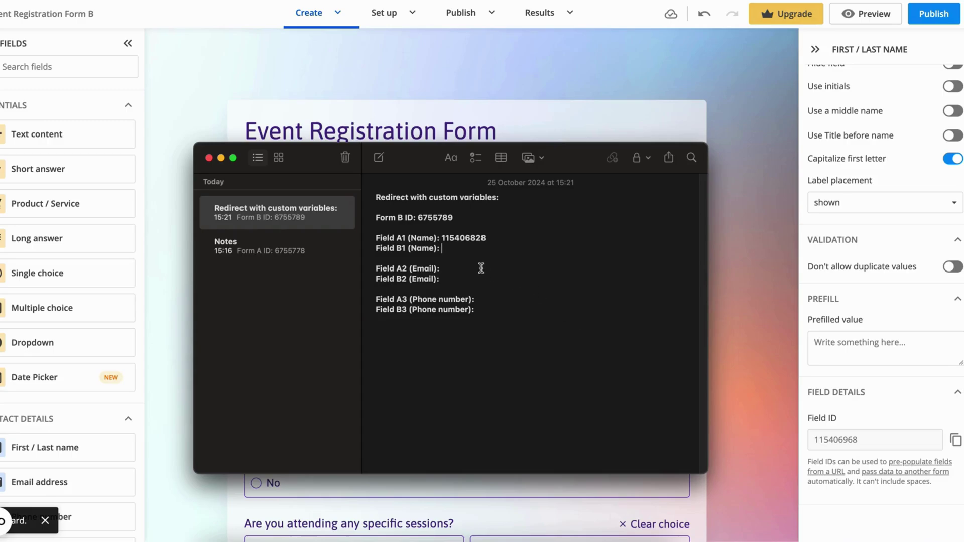
key("super+v")
Step: Copy Form A's Email Field ID 115406829 into the note after Field A2 (Email)
key("super+Tab")
key("ctrl+Tab")
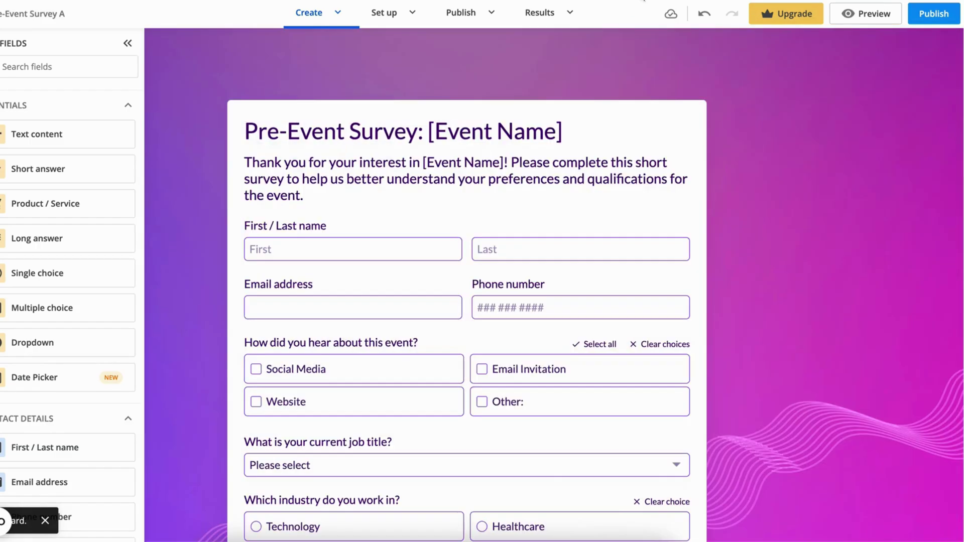
left_click(400, 288)
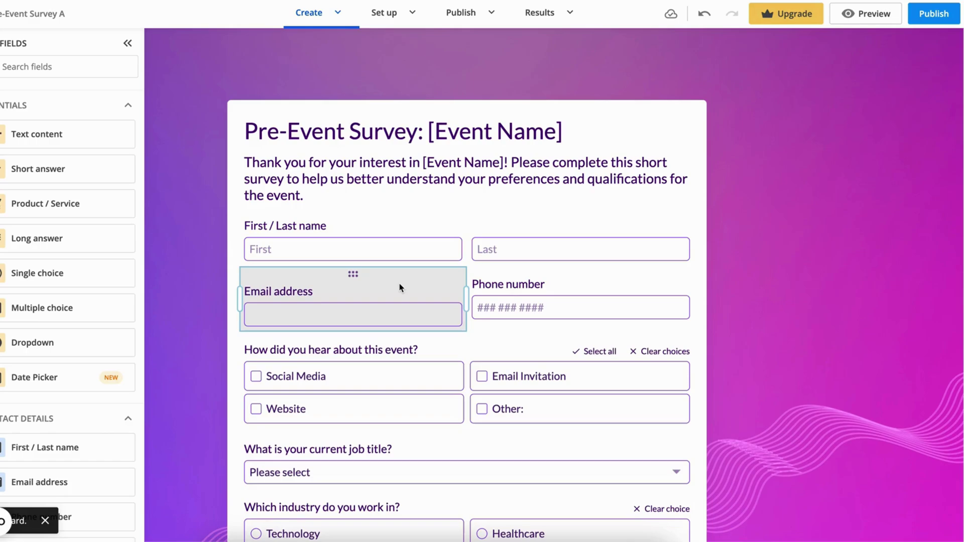
scroll(884, 452, "down", 5)
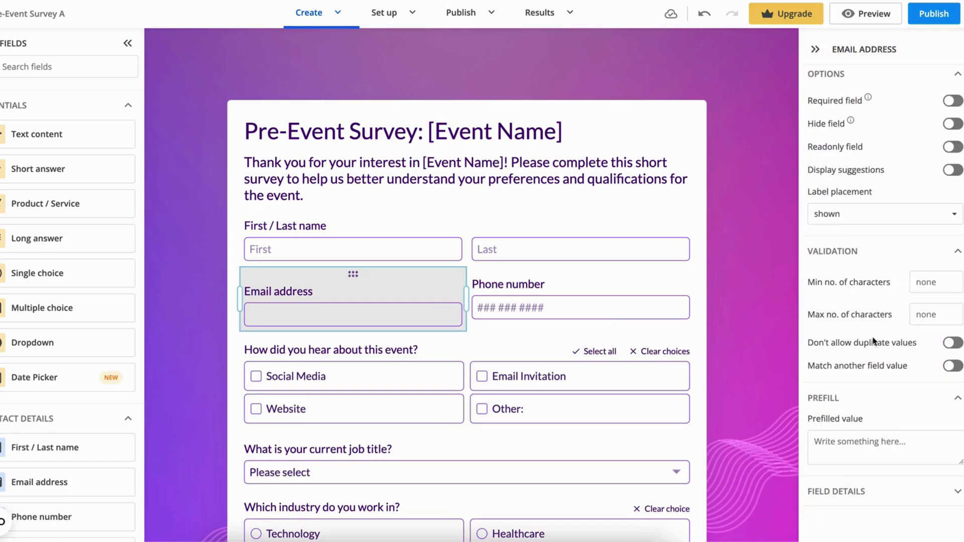
left_click(883, 492)
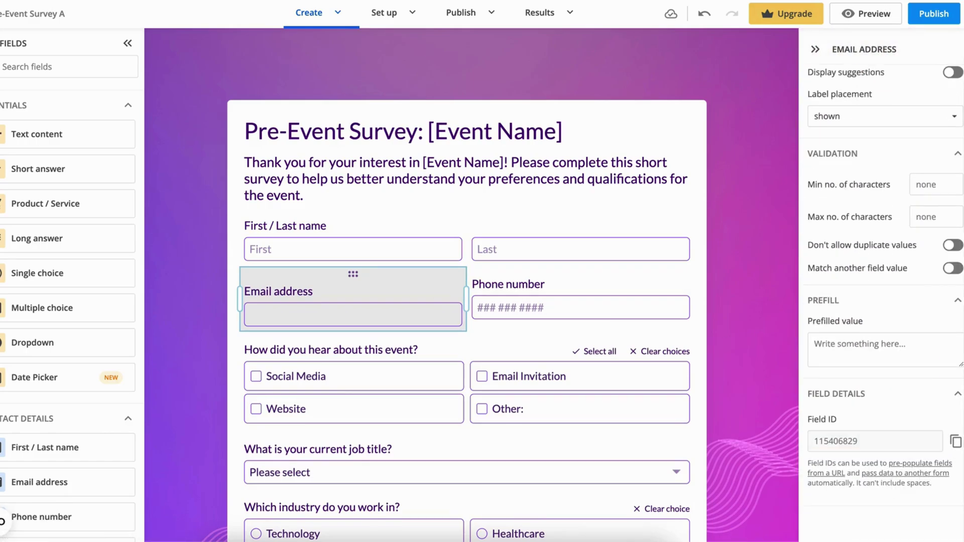
left_click(956, 441)
key("super+Tab")
key("super+v")
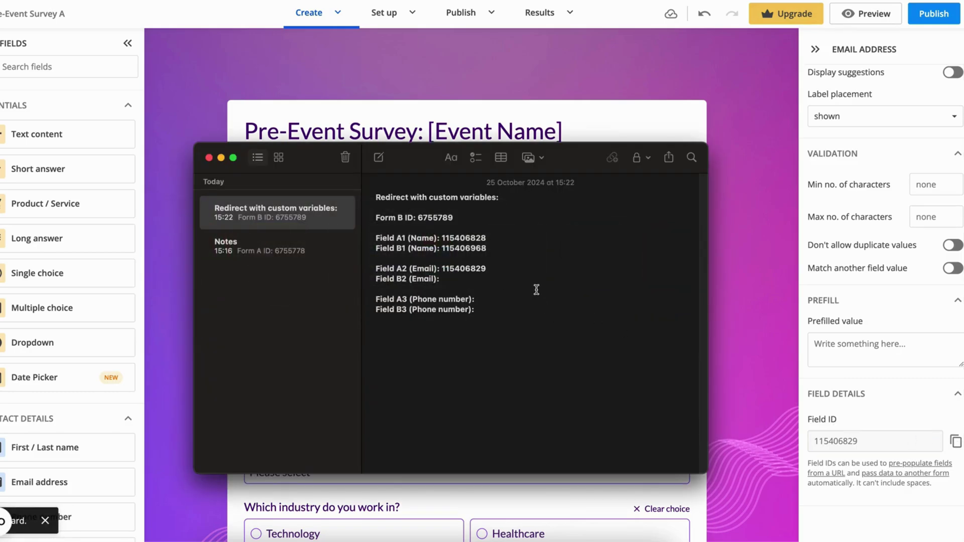
Step: Copy Form B's Email Field ID 115406969 into the note after Field B2 (Email)
left_click(757, 196)
key("ctrl+Tab")
left_click(389, 266)
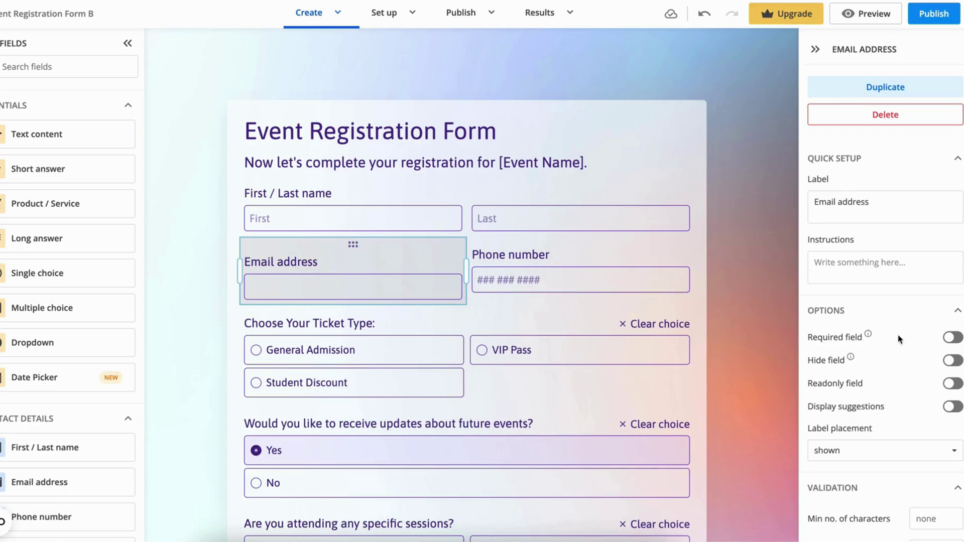
scroll(899, 337, "down", 5)
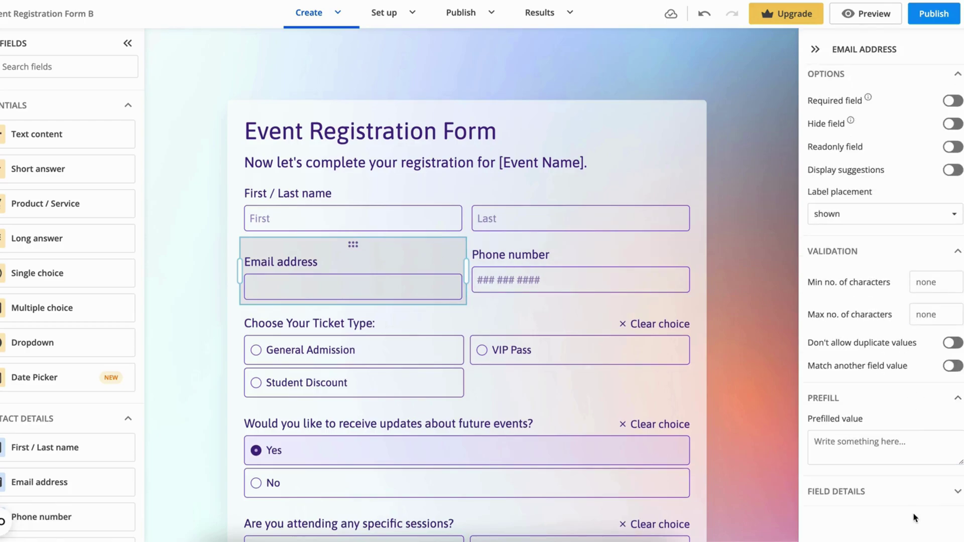
left_click(925, 497)
scroll(944, 467, "down", 2)
left_click(954, 442)
key("super+Tab")
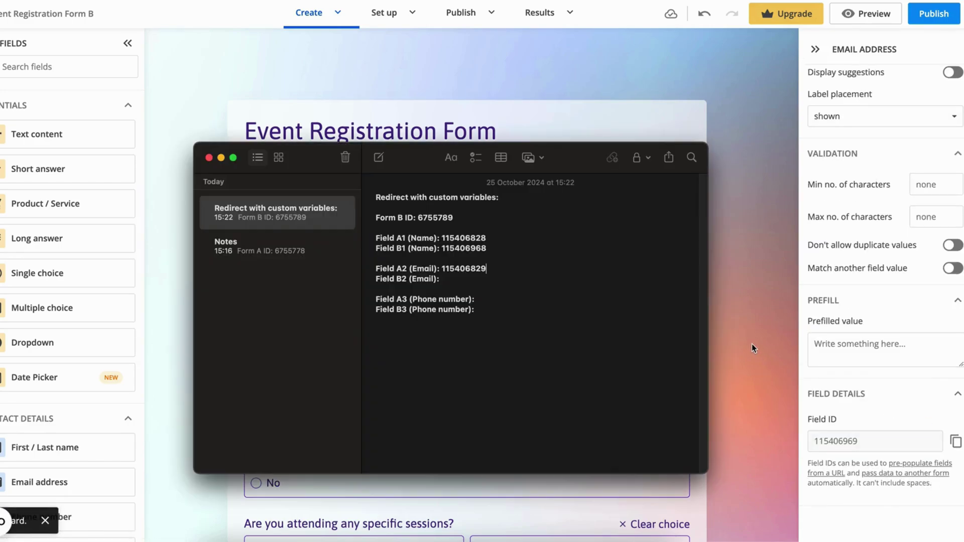
left_click(479, 280)
key("super+v")
left_click(490, 301)
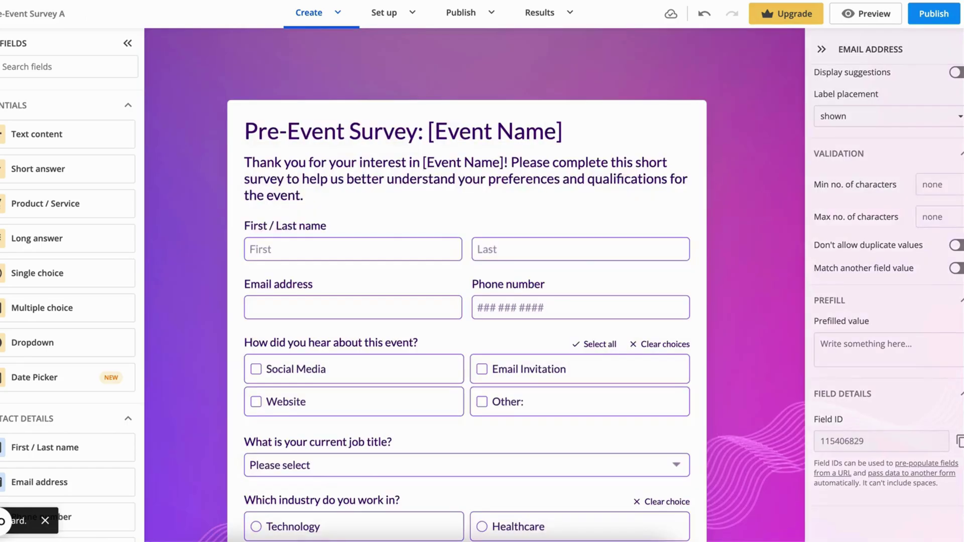
Step: Copy Form A's Phone number Field ID 115406962 into the note after Field A3
left_click(641, 73)
left_click(485, 306)
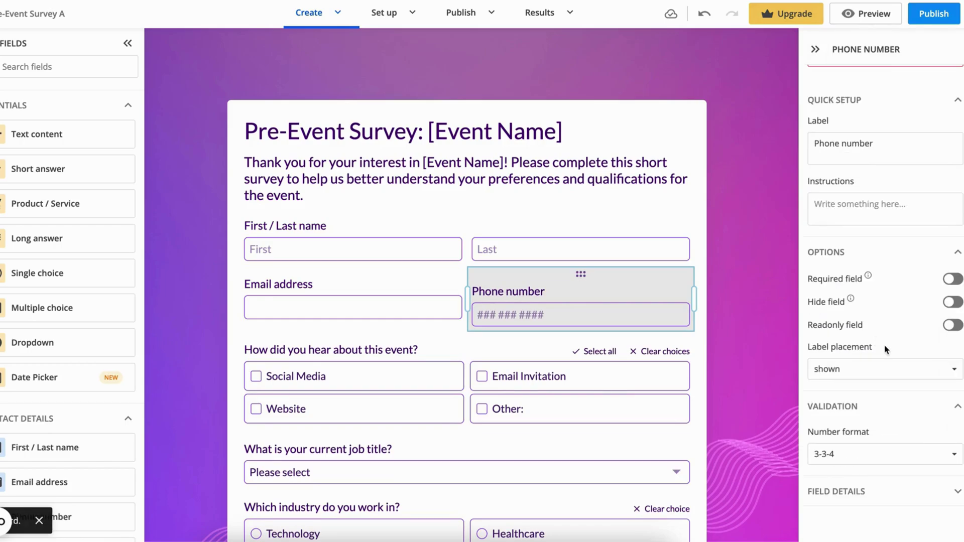
left_click(919, 499)
scroll(909, 429, "down", 3)
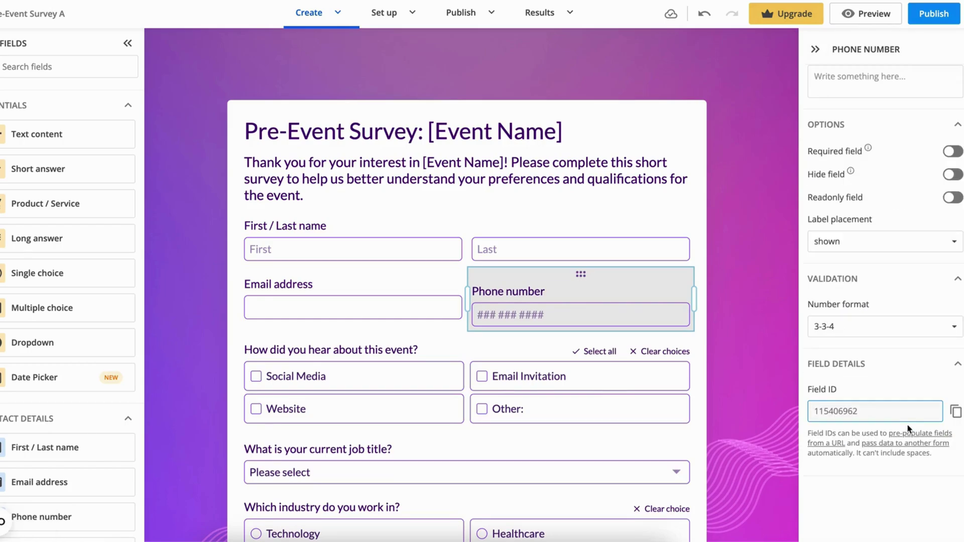
left_click(955, 412)
key("super+Tab")
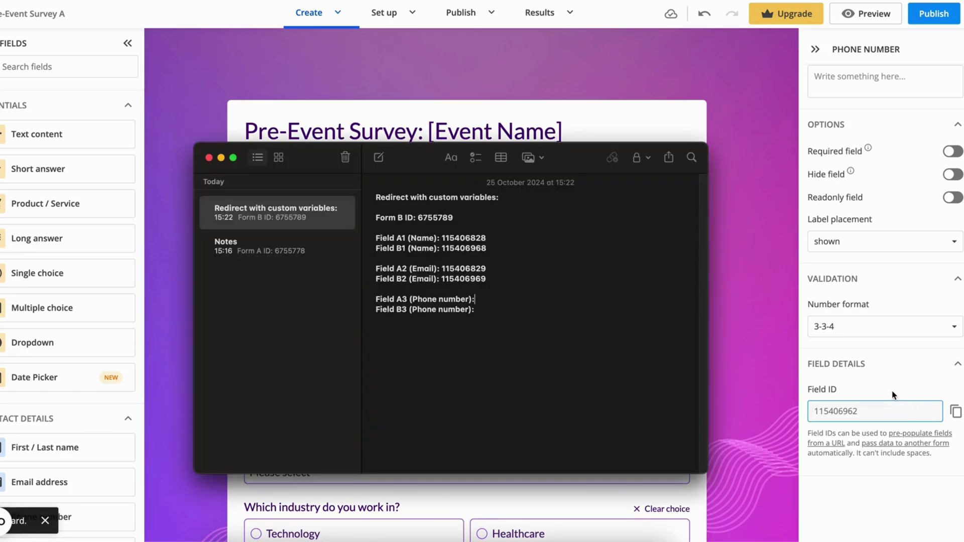
key("super+v")
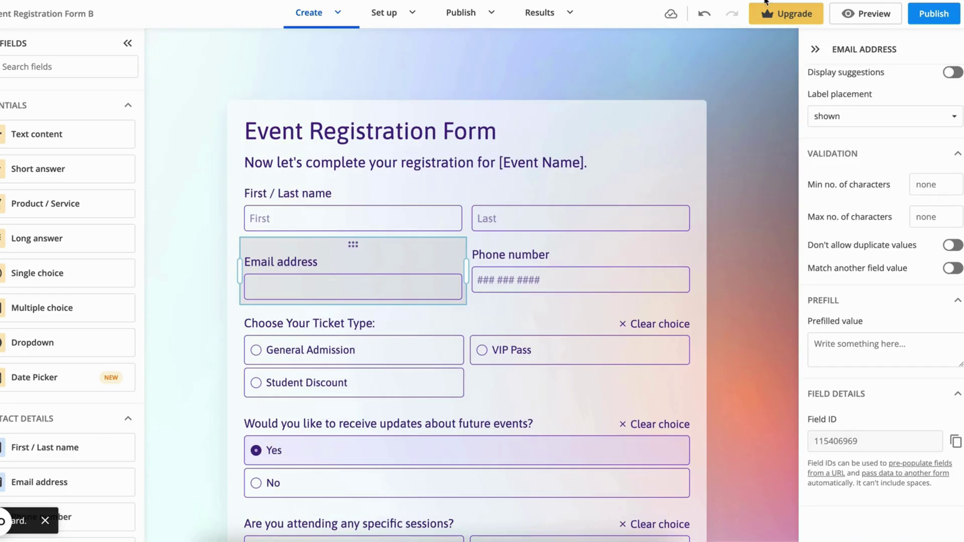
Step: Copy Form B's Phone number Field ID 115406970 into the note after Field B3
left_click(597, 257)
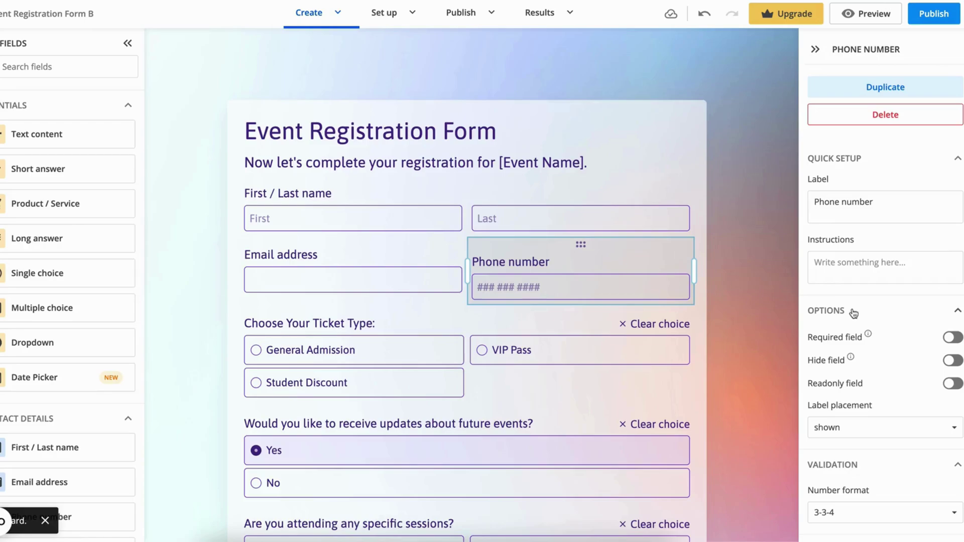
scroll(856, 313, "down", 2)
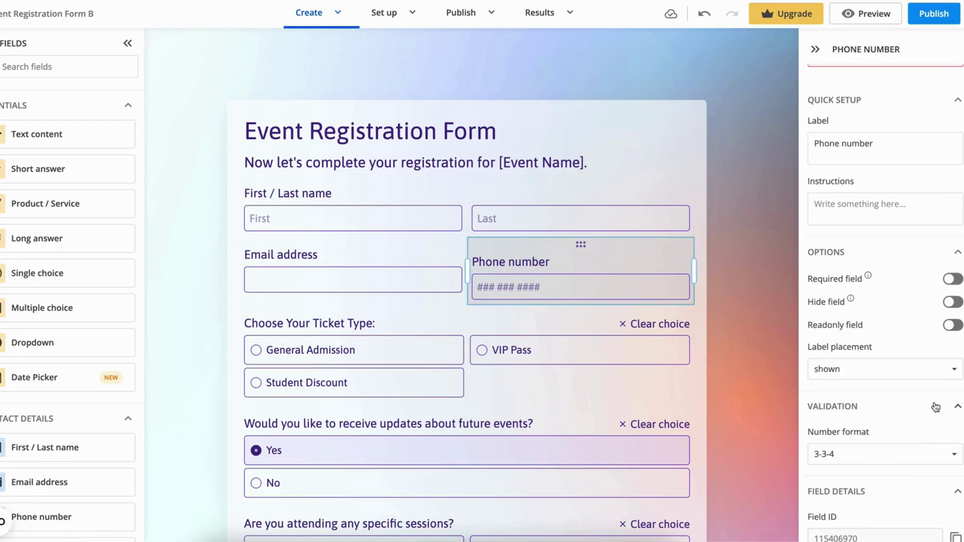
scroll(937, 405, "down", 4)
left_click(955, 414)
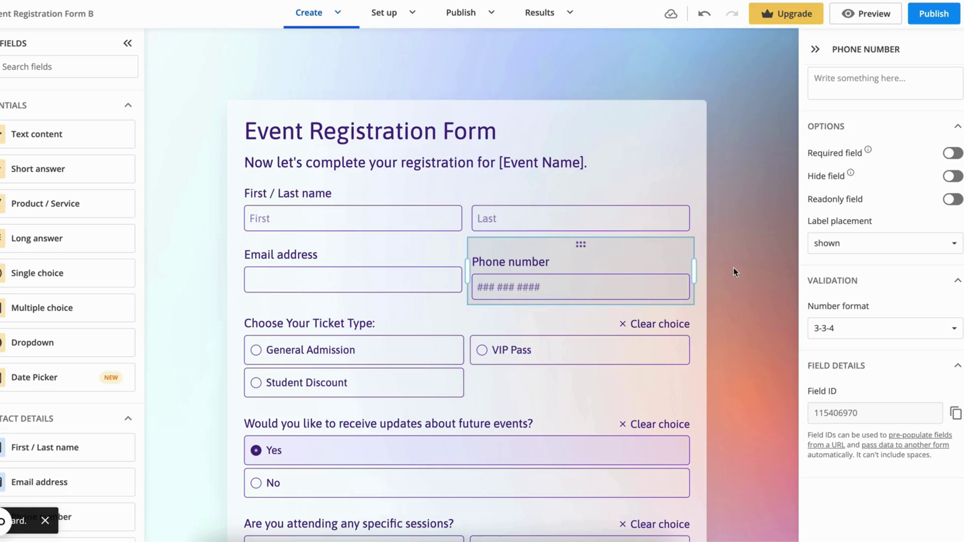
key("super+Tab")
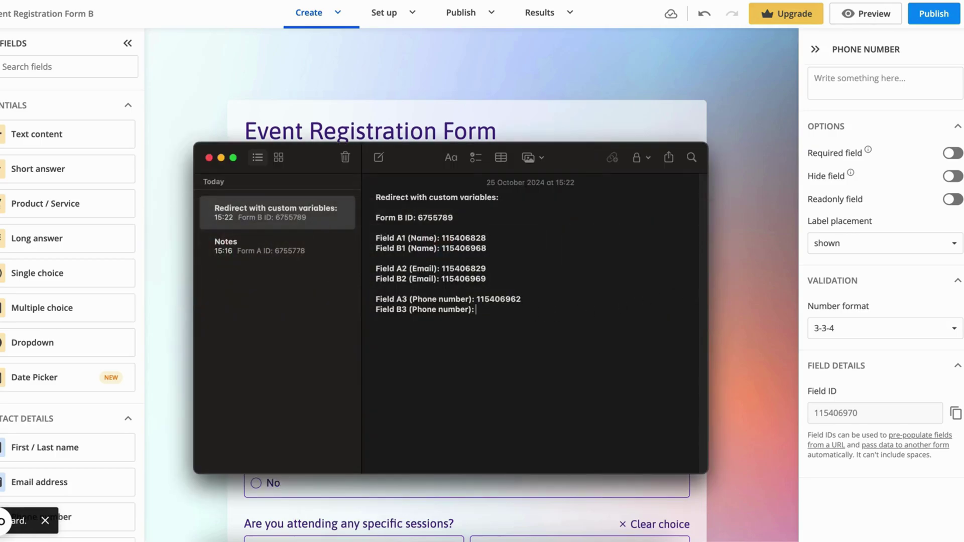
key("super+v")
Step: Select and copy the example custom URL from the Knowledge Base article's code block
key("ctrl+Right")
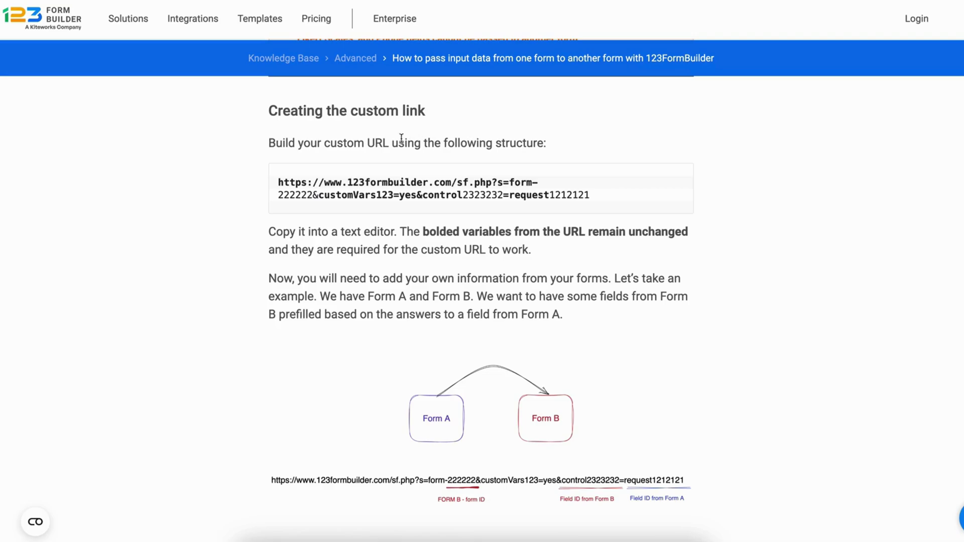
left_click_drag(278, 183, 594, 200)
left_click(645, 198)
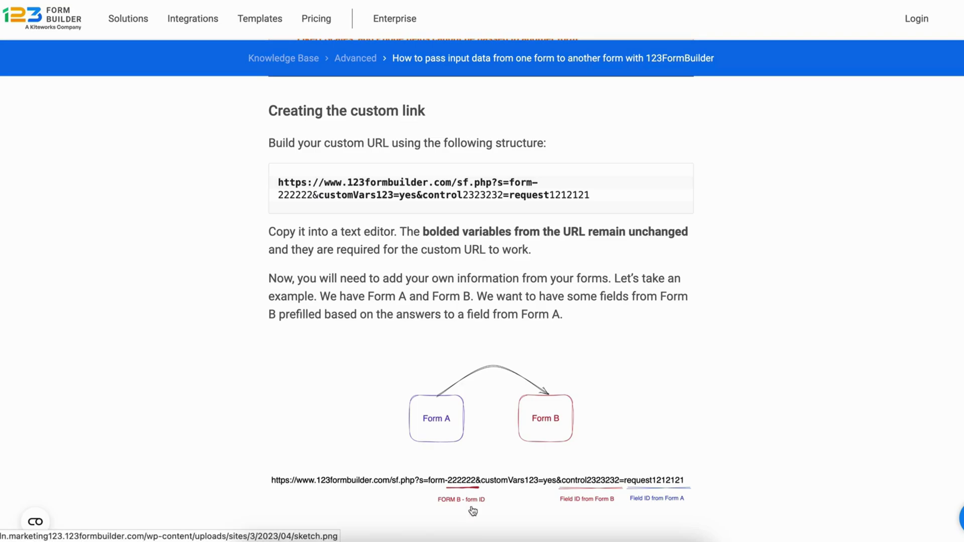
Step: Paste the example URL into the note and replace form number 222222 with 6755789
left_click(436, 535)
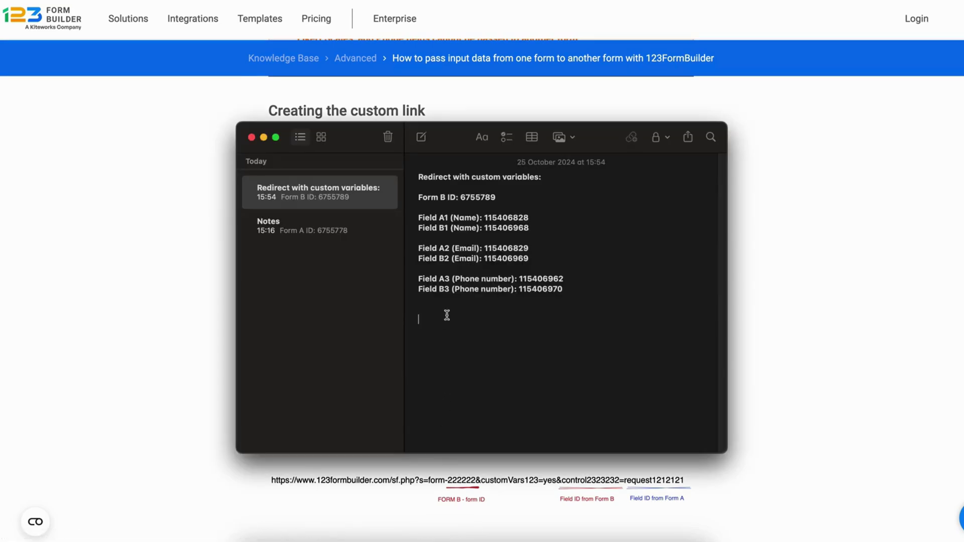
key("super+v")
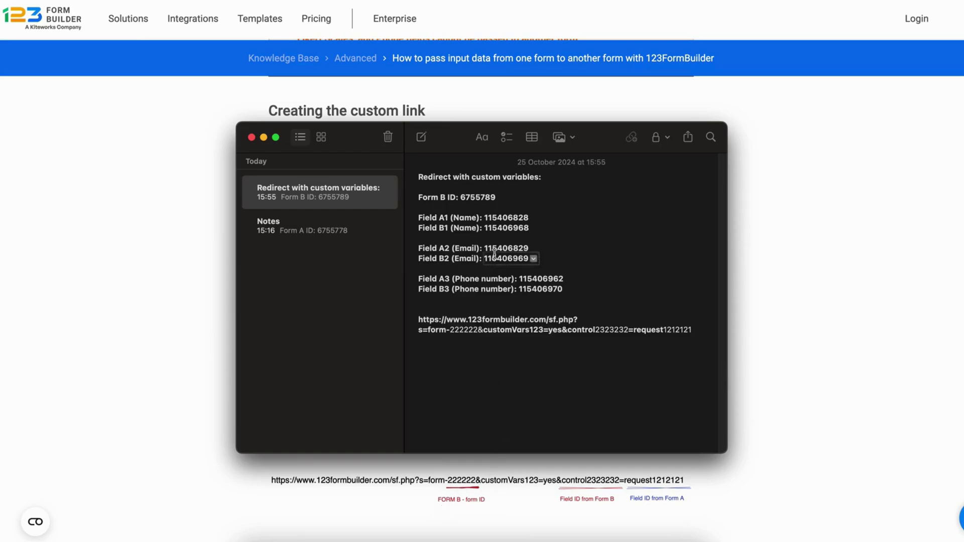
double_click(475, 197)
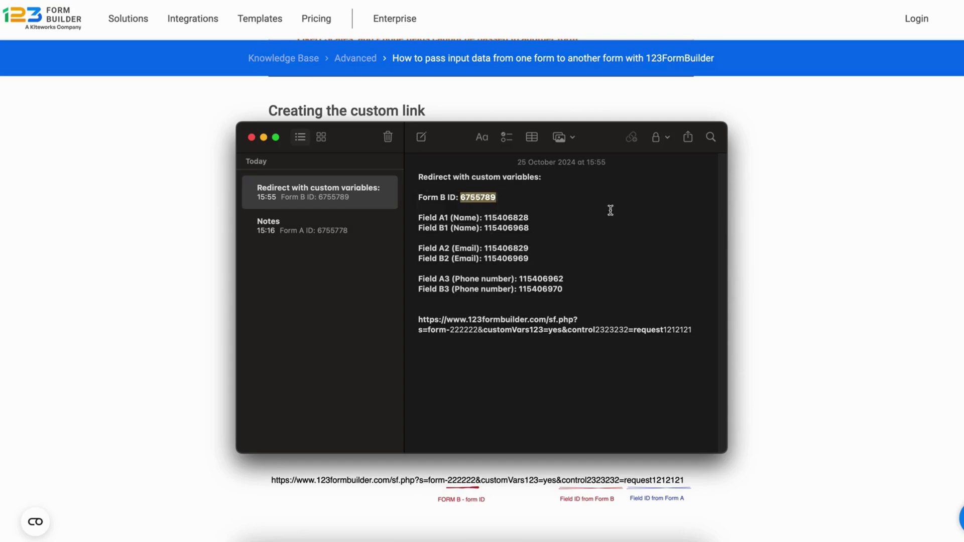
double_click(464, 330)
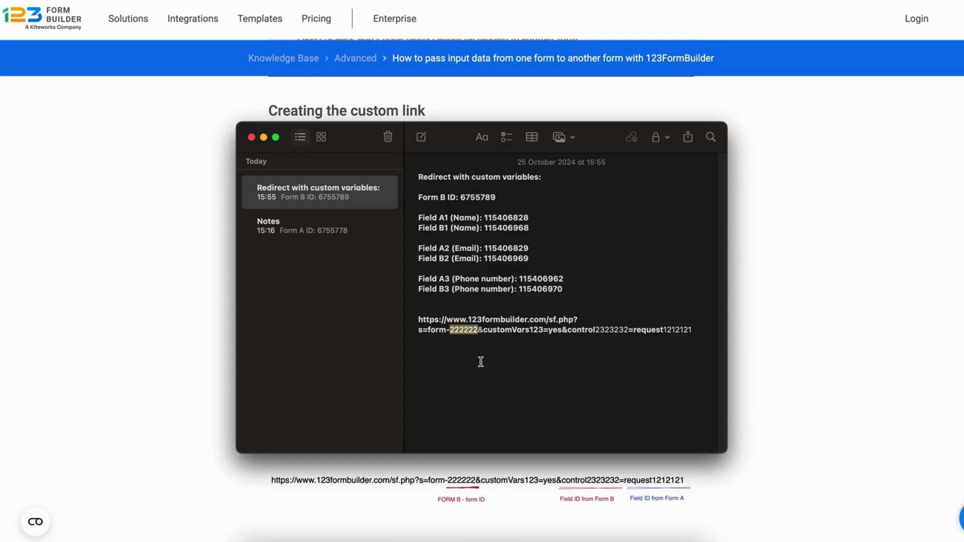
key("super+v")
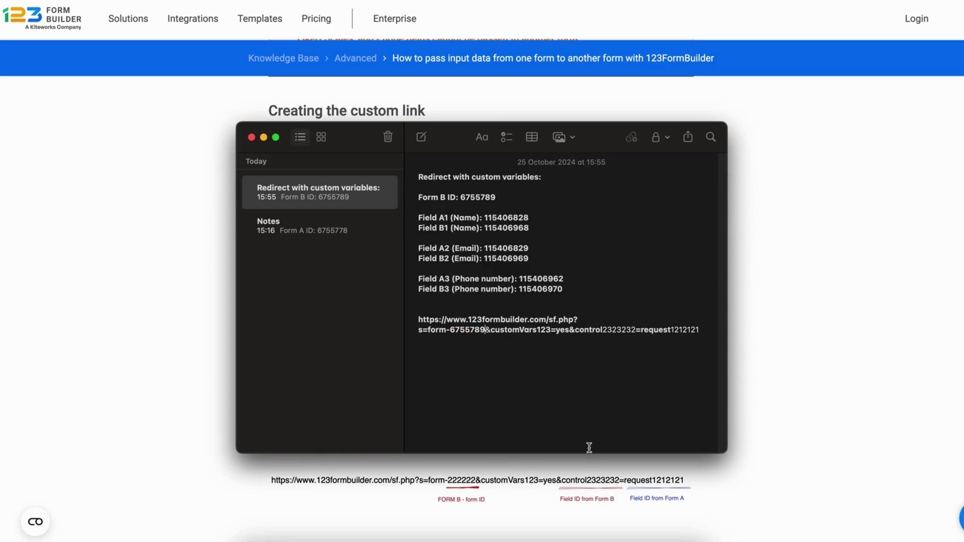
Step: Replace placeholders 2323232 with 115406968 and 1212121 with 115406828 in the URL
double_click(506, 226)
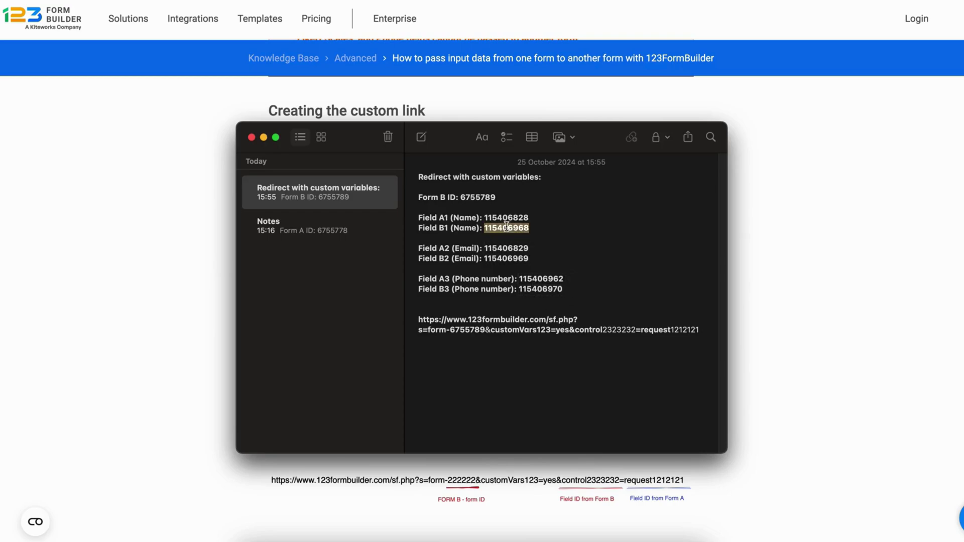
left_click(605, 330)
left_click_drag(605, 332, 637, 332)
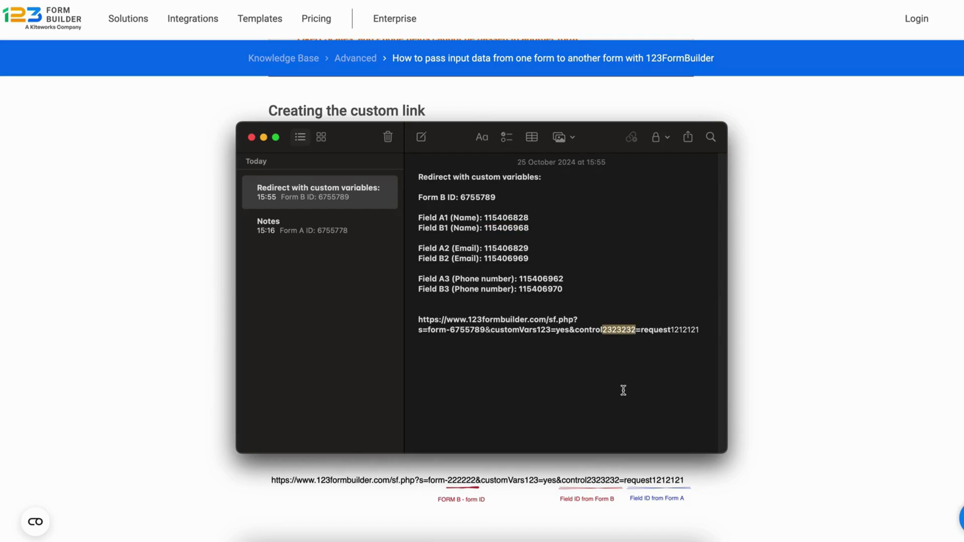
key("super+v")
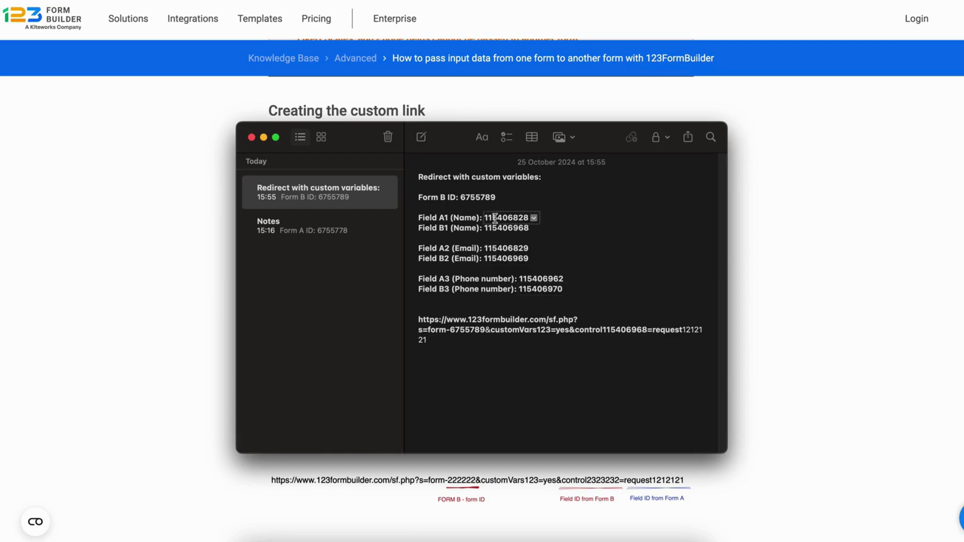
double_click(495, 218)
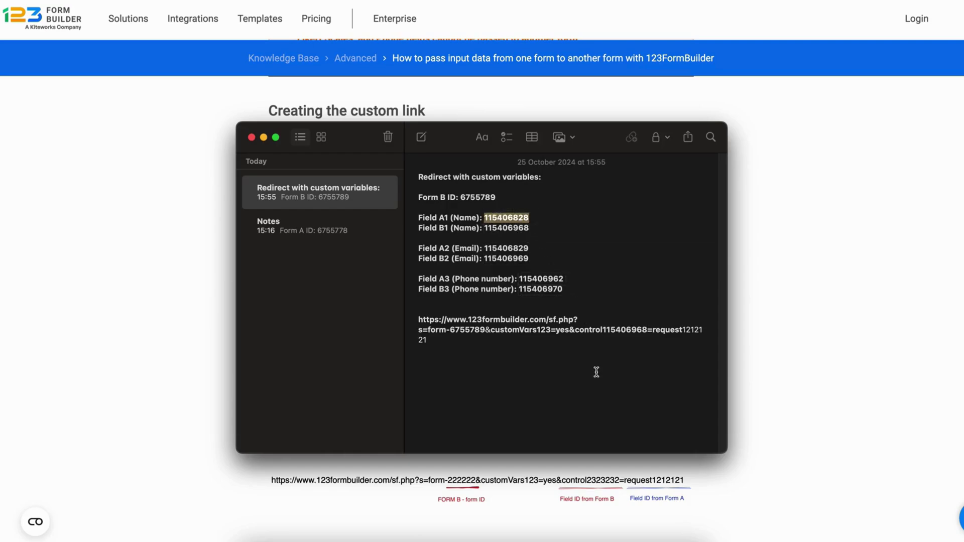
left_click_drag(682, 330, 697, 340)
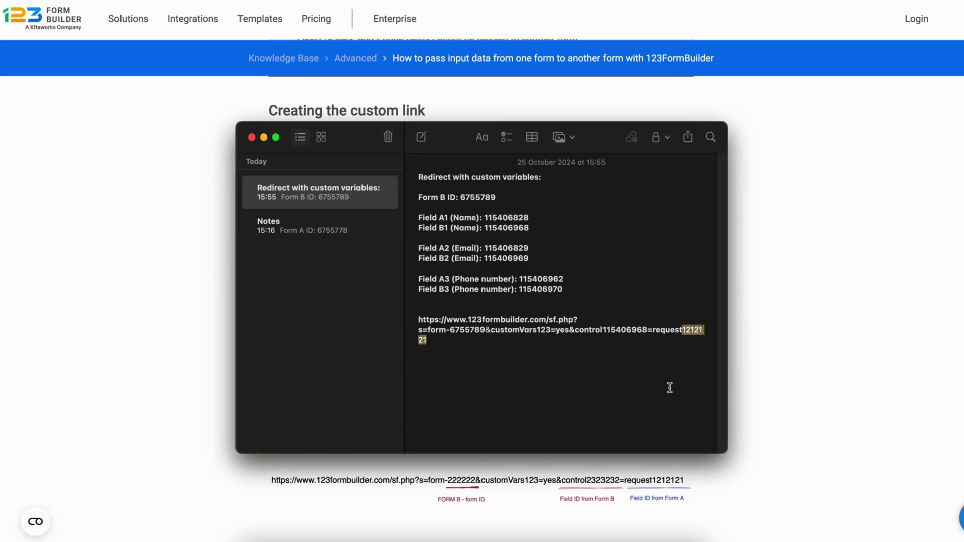
key("super+v")
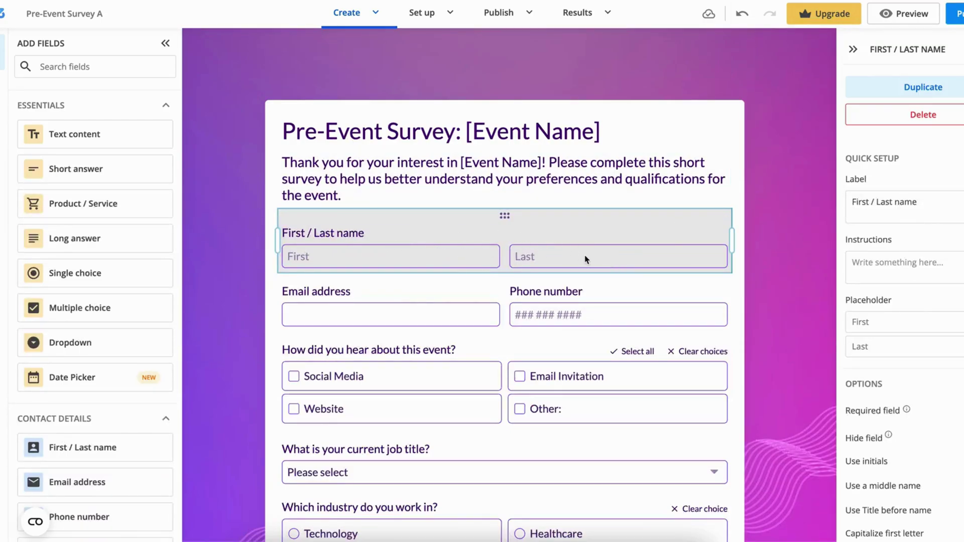
Step: Add -1 suffixes to the name control/request IDs and append a copy of that pair
left_click(442, 535)
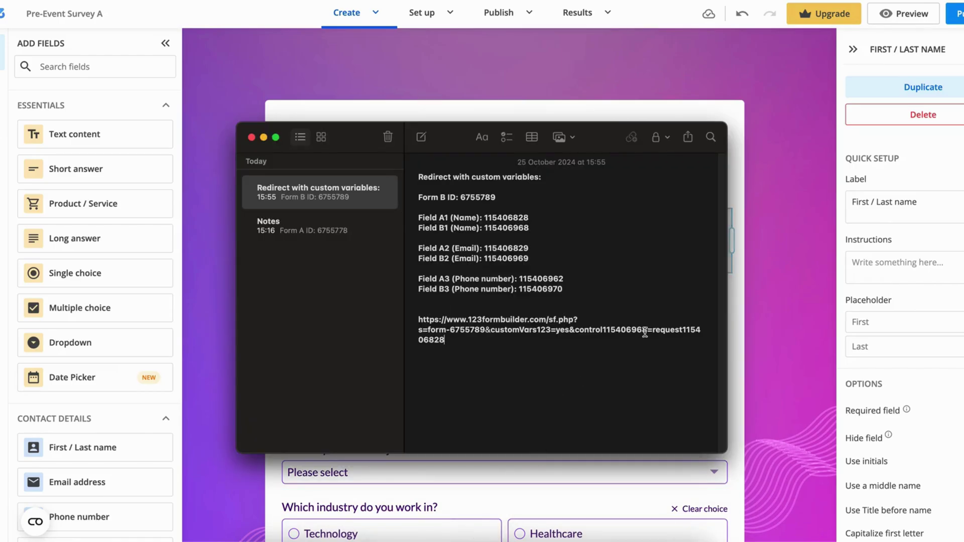
type("-1")
type("-1&")
left_click_drag(575, 329, 585, 340)
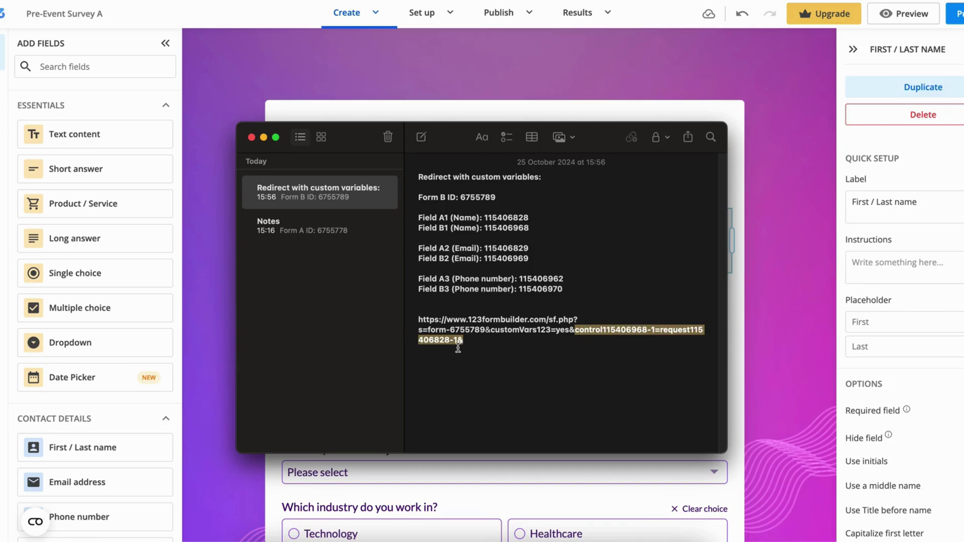
left_click(482, 343)
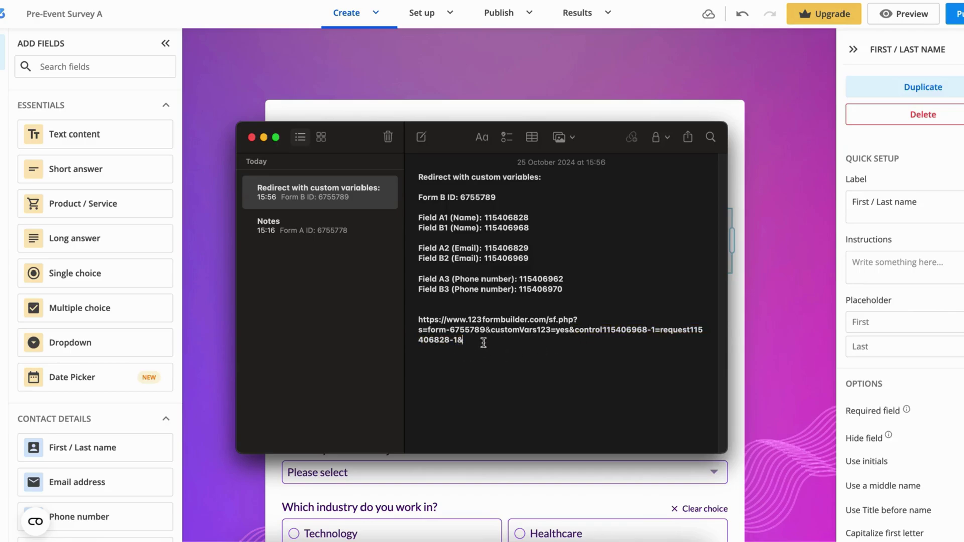
key("cmd+v")
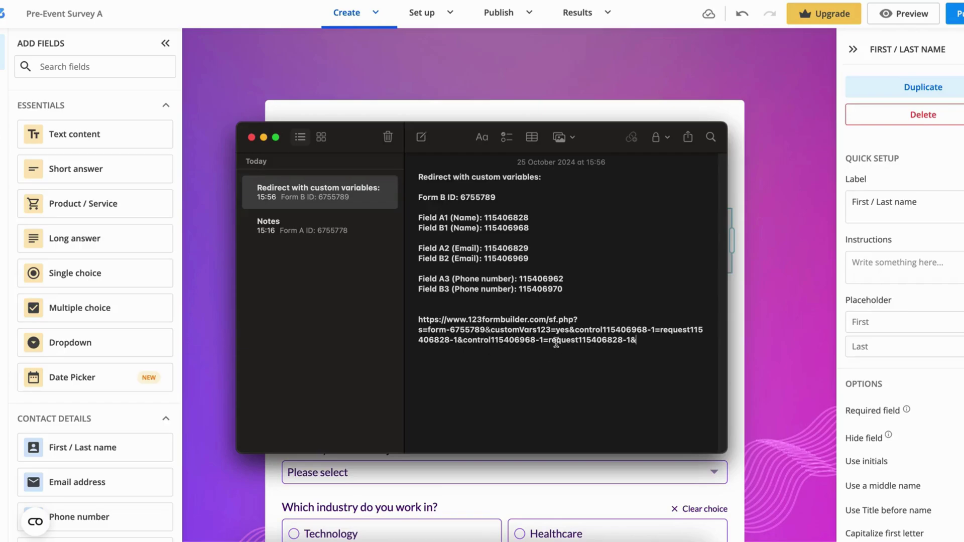
Step: Change the appended pair's suffixes to -2 and end it with an ampersand
left_click(544, 340)
key("BackSpace")
type("2")
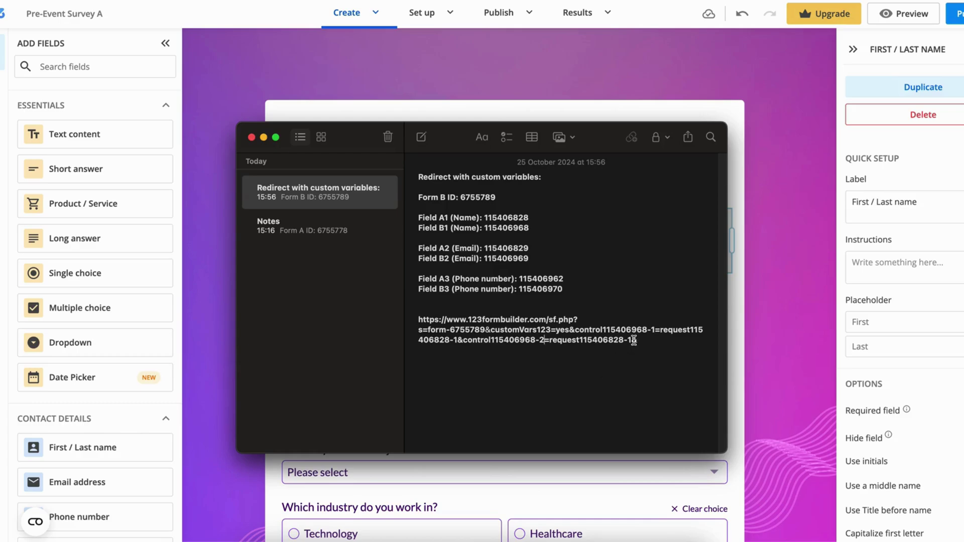
left_click(633, 340)
type("&")
key("Left")
key("BackSpace")
type("2")
Step: Append another pair and turn it into the email pair control115406969=request115406829
key("super+v")
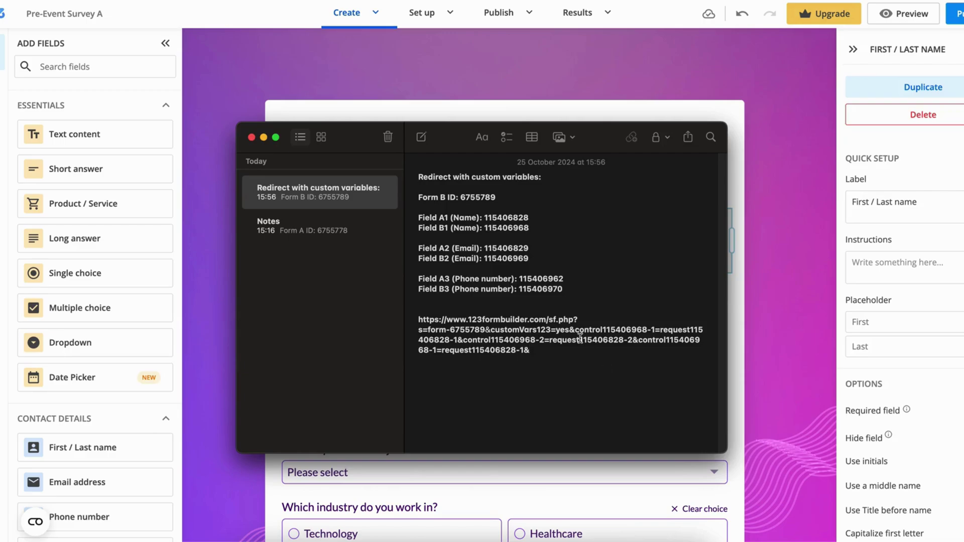
double_click(502, 259)
key("super+c")
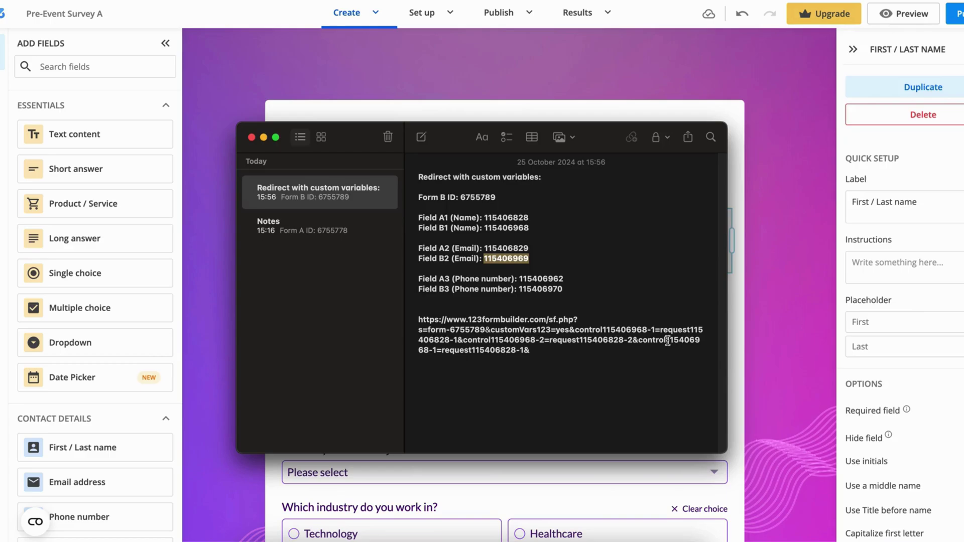
left_click_drag(668, 341, 437, 353)
key("super+v")
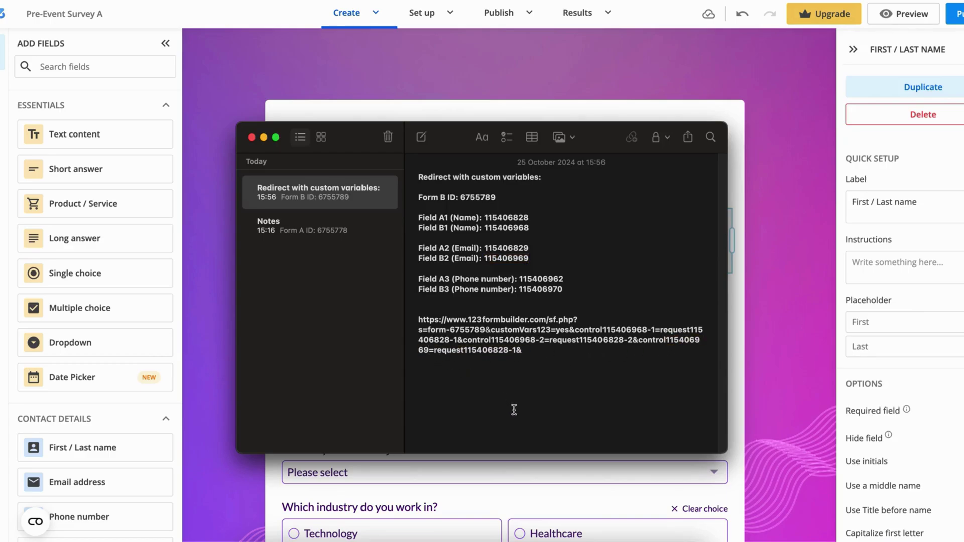
double_click(507, 248)
key("super+c")
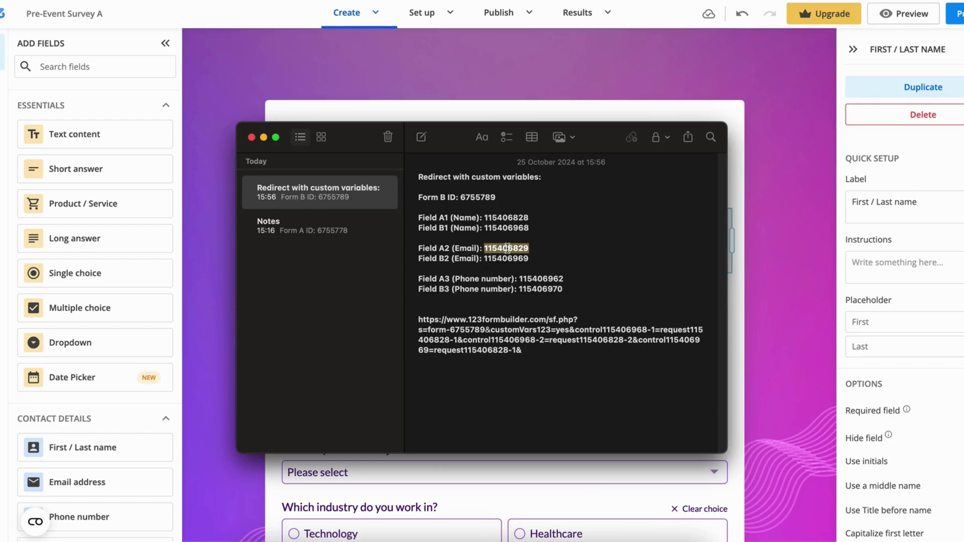
left_click_drag(464, 350, 517, 350)
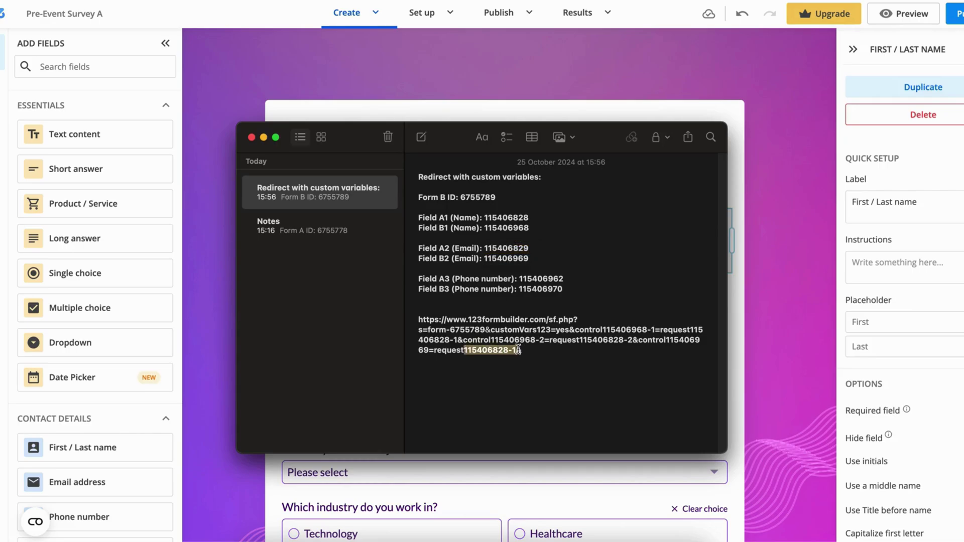
key("super+v")
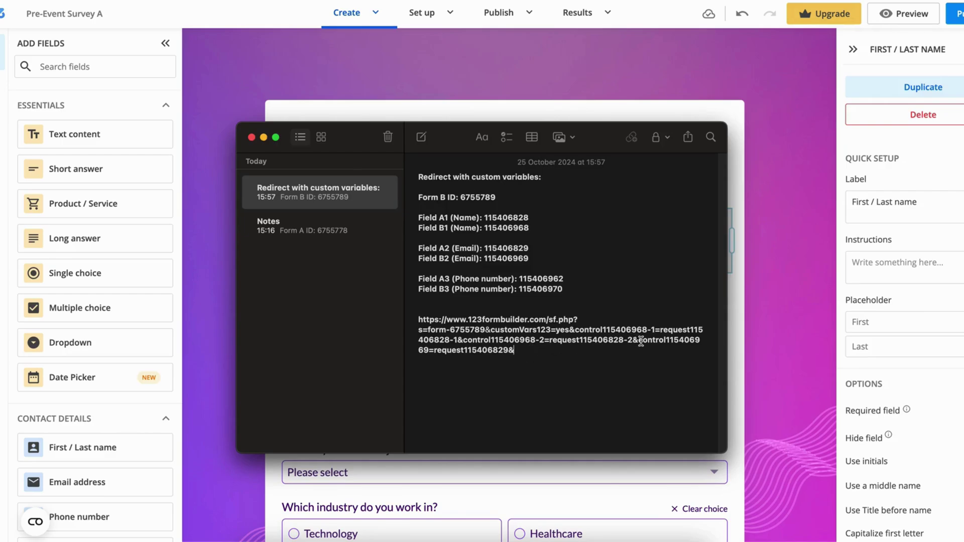
Step: Duplicate the email parameter at the URL's end and set its control ID to 115406970
left_click_drag(638, 340, 647, 350)
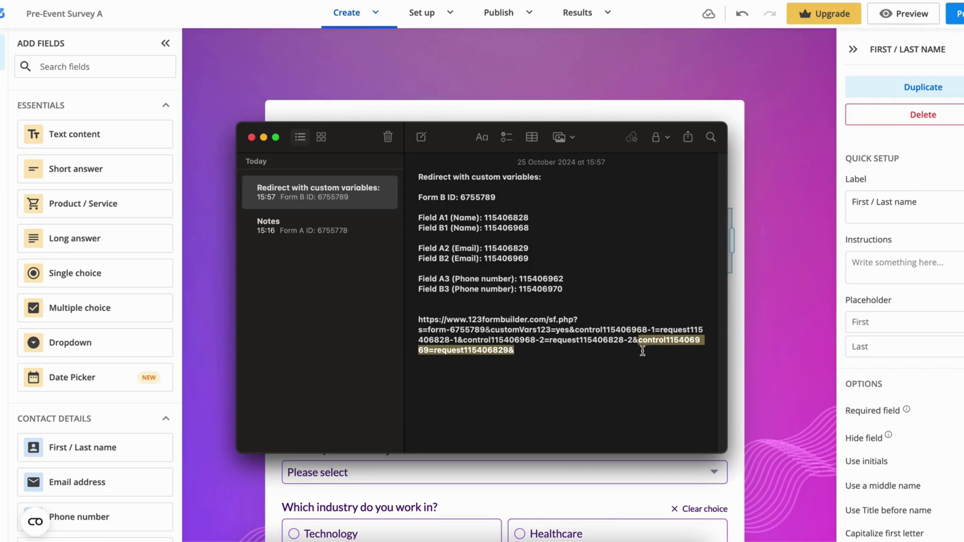
key("super+c")
left_click(536, 355)
key("super+v")
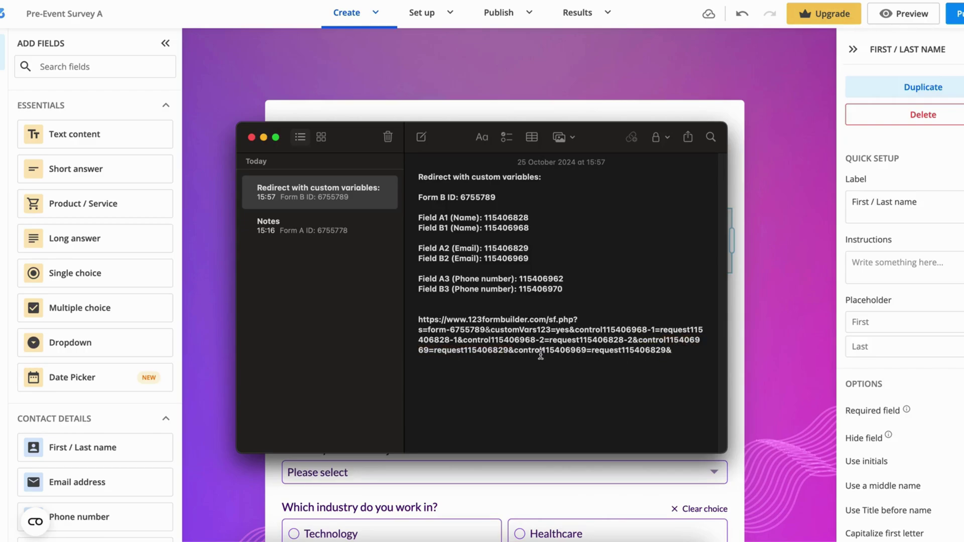
double_click(547, 290)
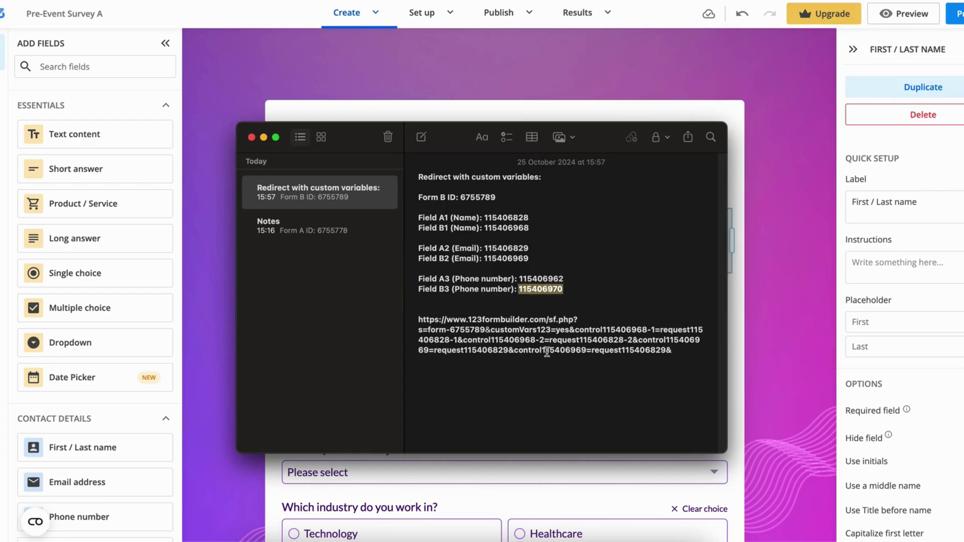
left_click_drag(542, 350, 585, 355)
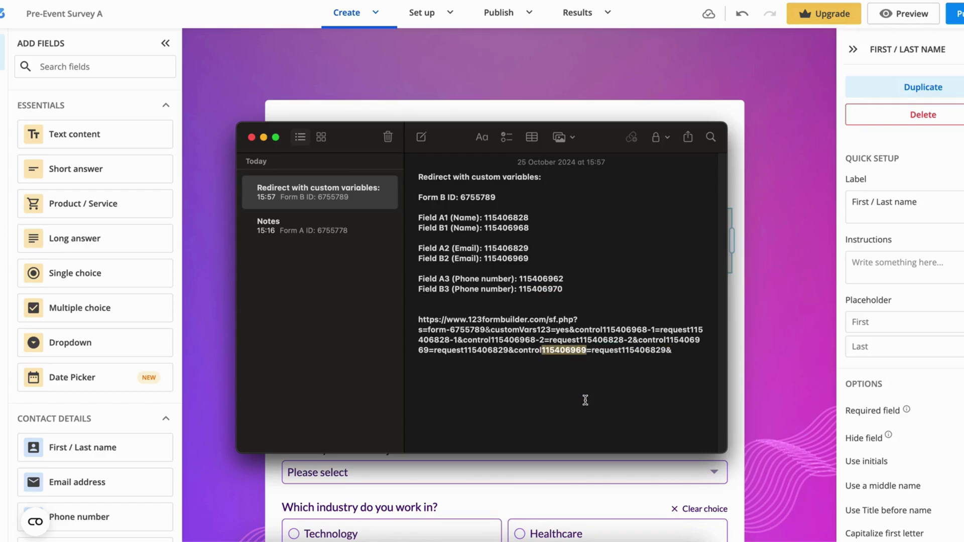
key("super+v")
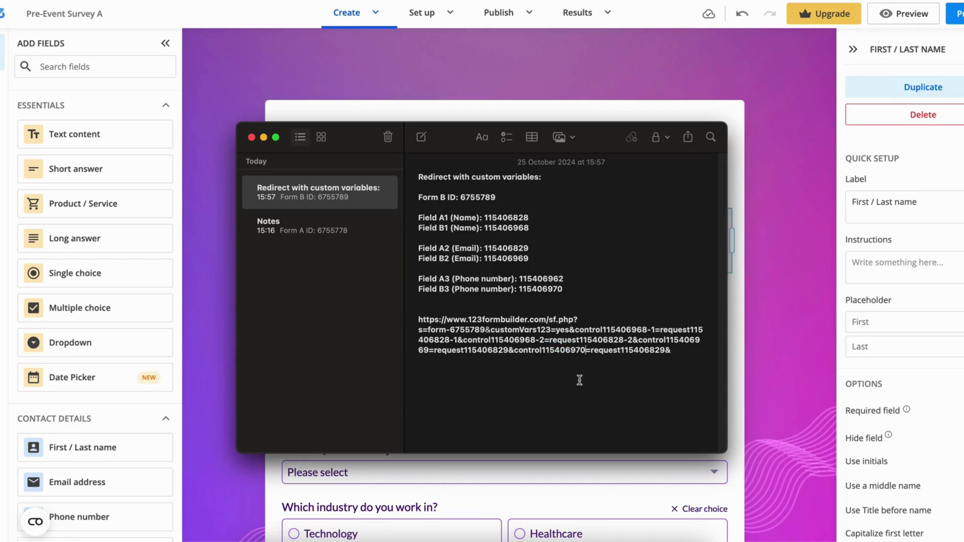
Step: Set the last request ID to 115406962 and select the finished redirect URL
double_click(542, 279)
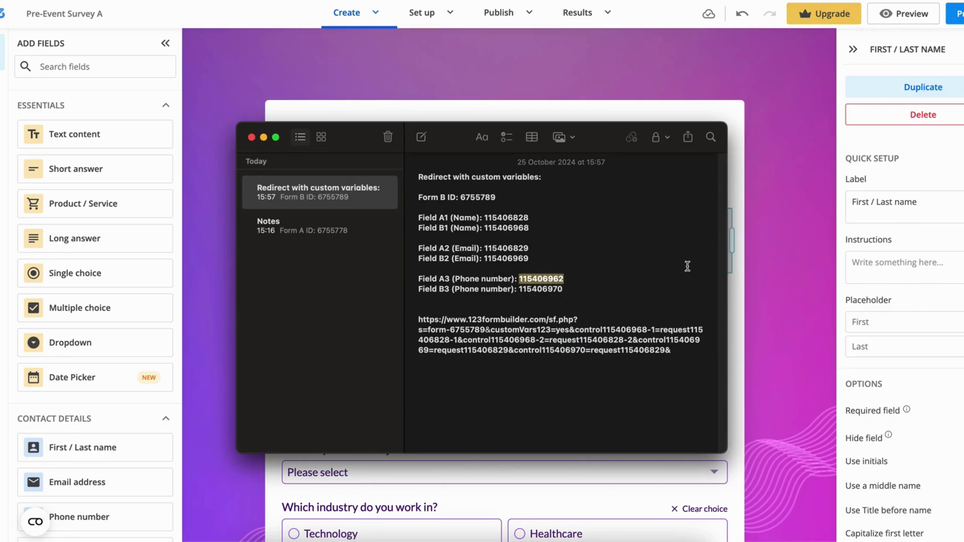
left_click(676, 351)
left_click_drag(676, 351, 628, 352)
left_click(624, 351)
key("shift+super+Right")
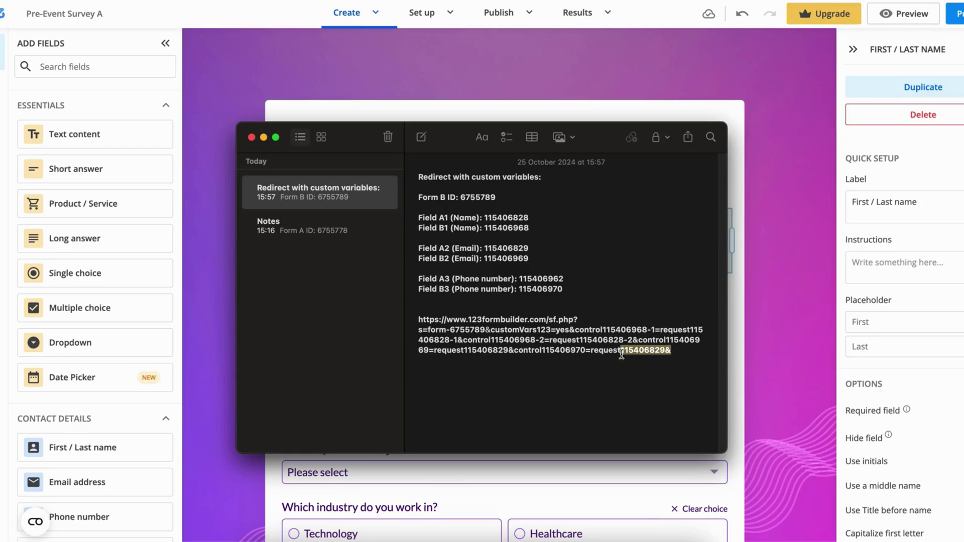
key("super+v")
left_click_drag(667, 350, 420, 318)
left_click(683, 368)
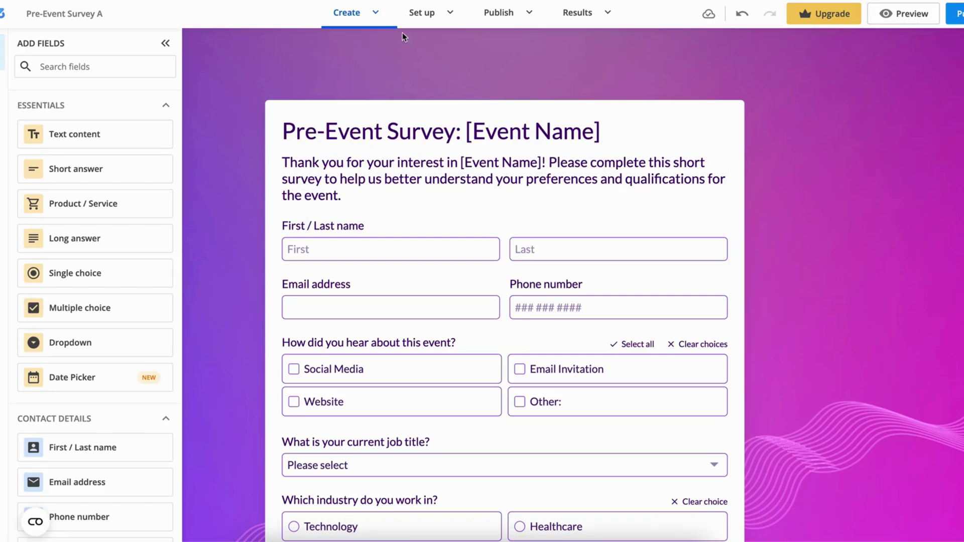
Step: Enable Redirect to URL on Form A's Thank You page with the custom form-6755789 link
left_click(371, 14)
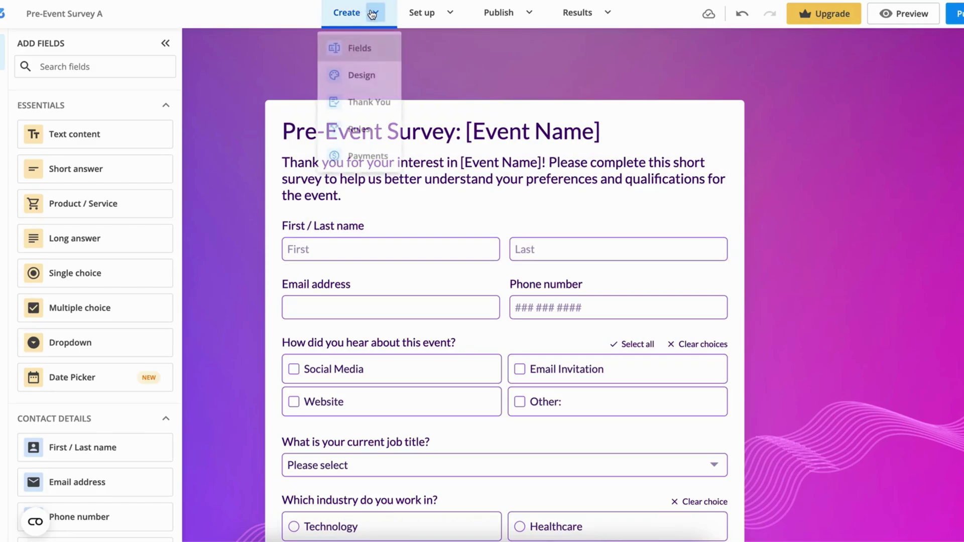
left_click(379, 101)
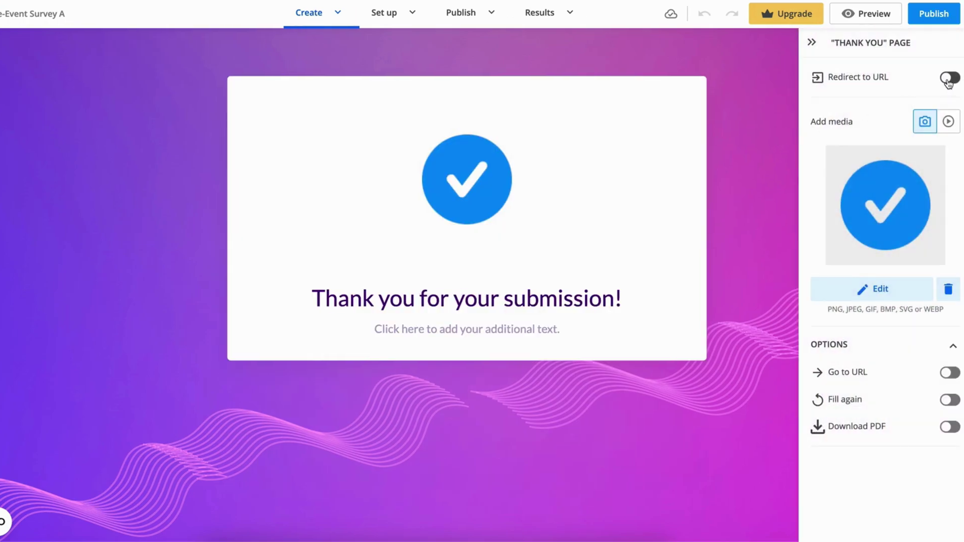
left_click(948, 79)
triple_click(896, 107)
key("ctrl+v")
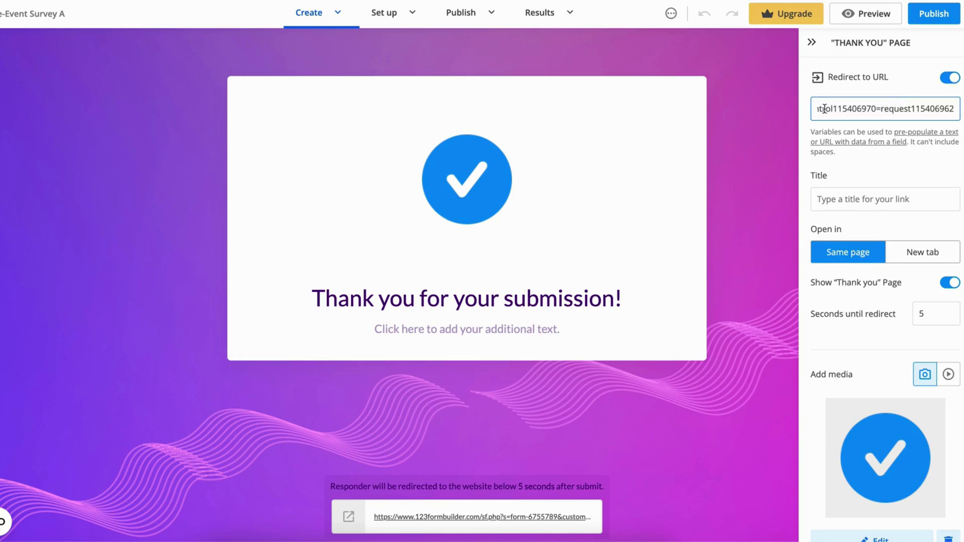
left_click(757, 108)
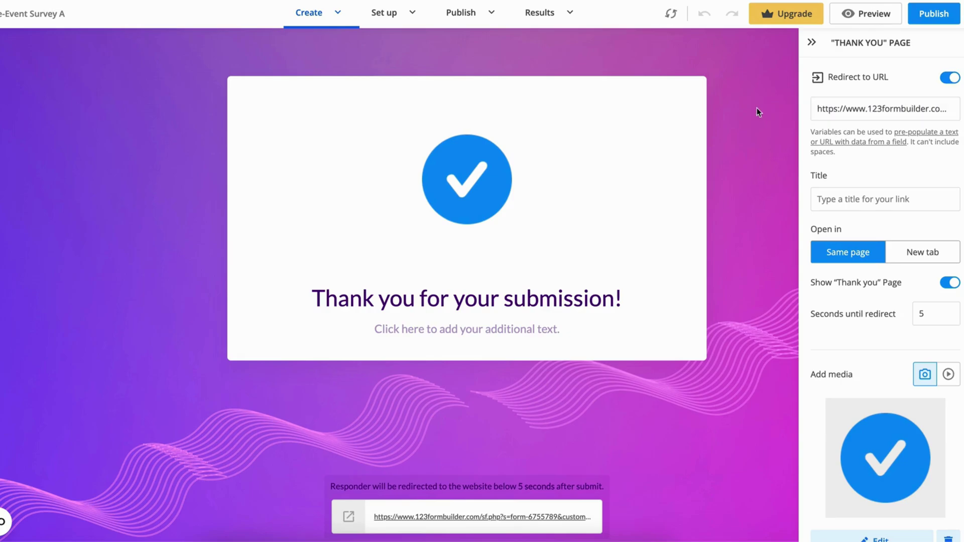
Step: Publish Form A, open the live form, and enter a test first and last name
left_click(922, 15)
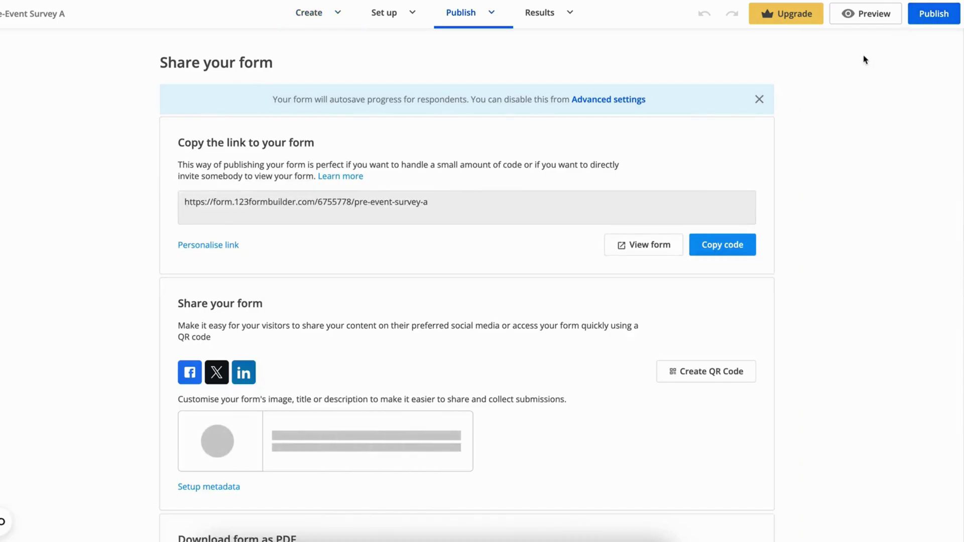
left_click(656, 249)
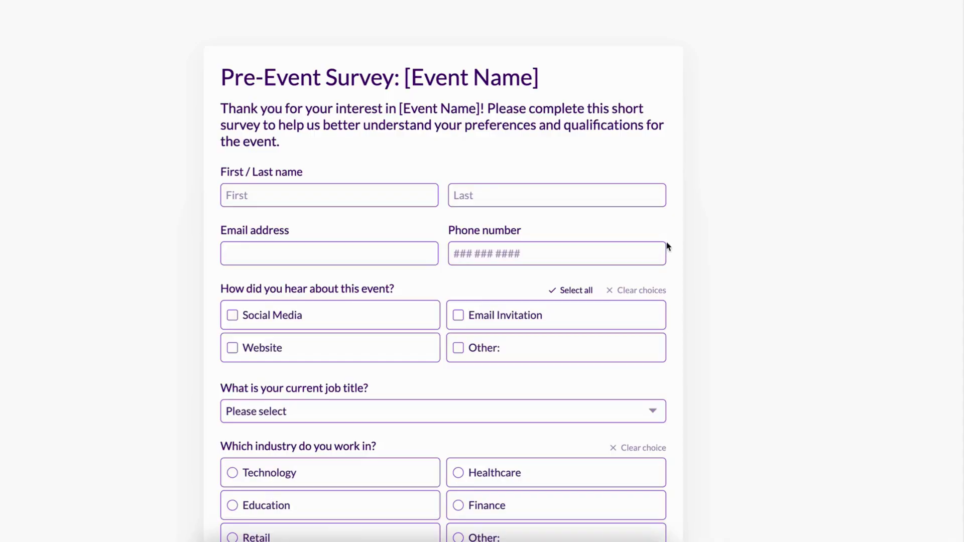
left_click(398, 93)
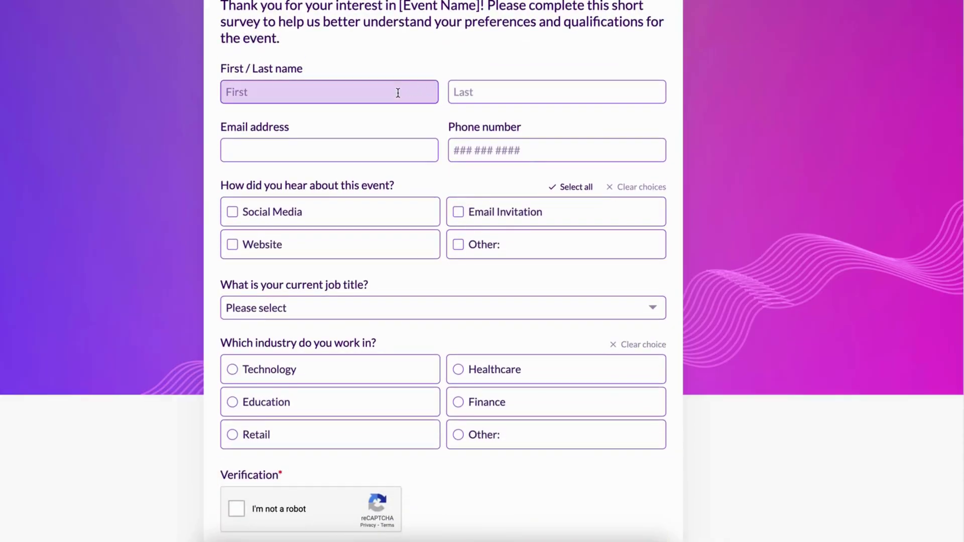
type("Jack")
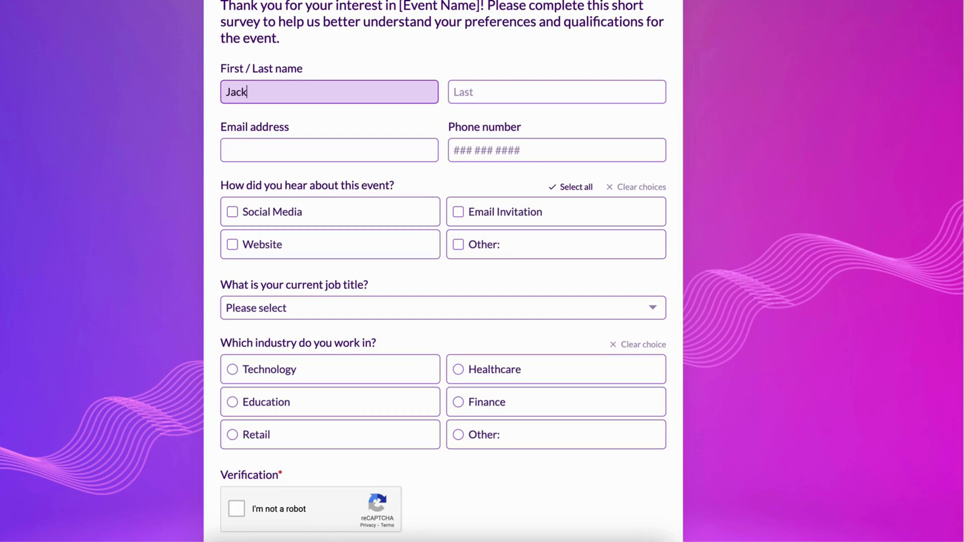
key("Tab")
type("Test")
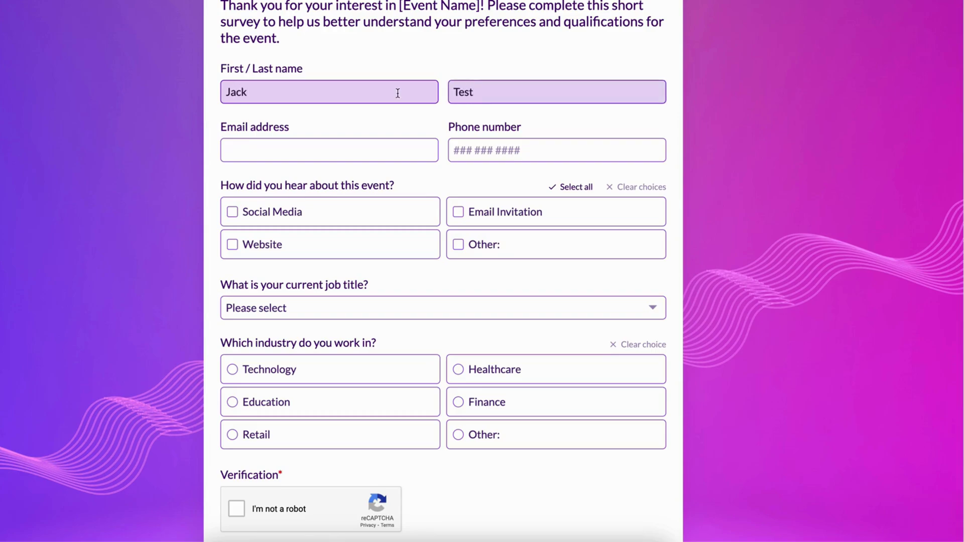
Step: Fill in a test email and phone number, tick Social Media, and choose a current job title
left_click(366, 142)
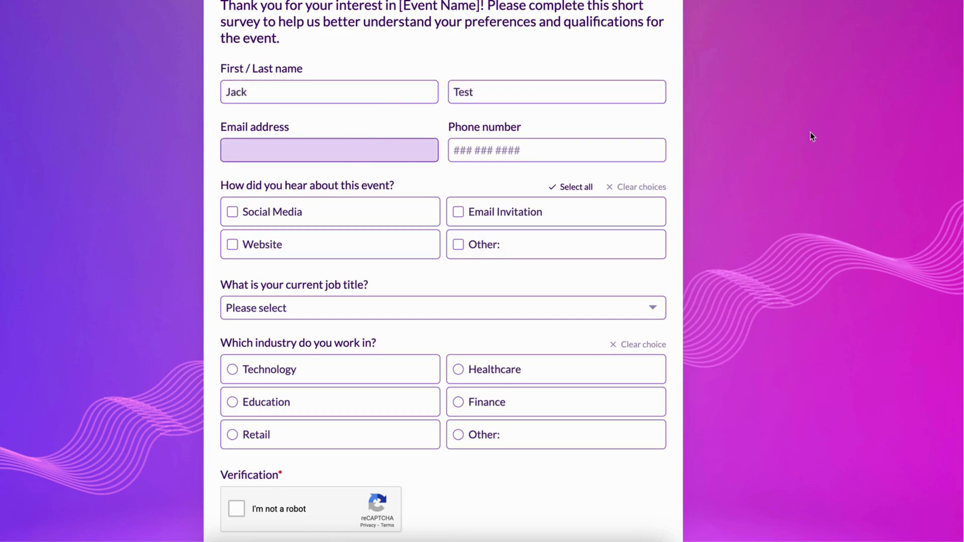
key("Tab")
type("123 456 7890")
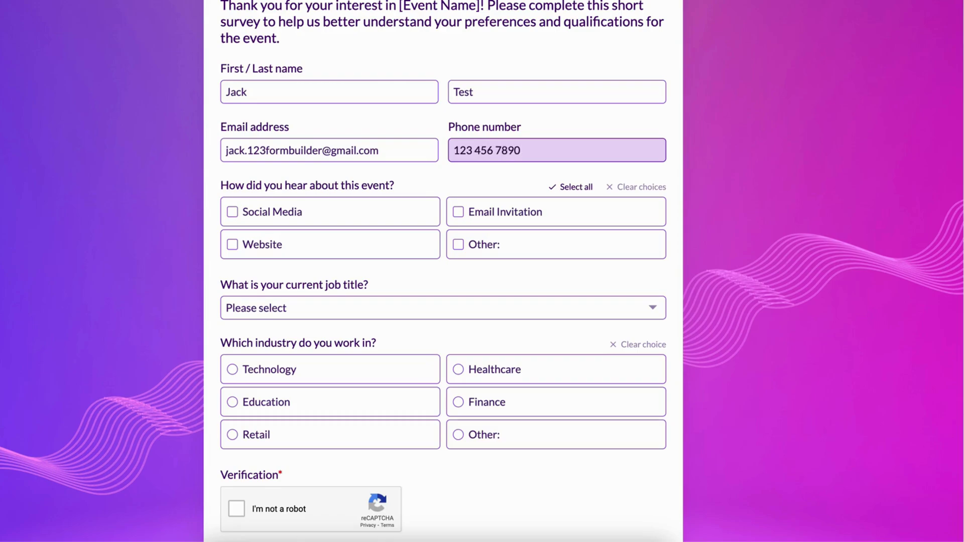
left_click(363, 220)
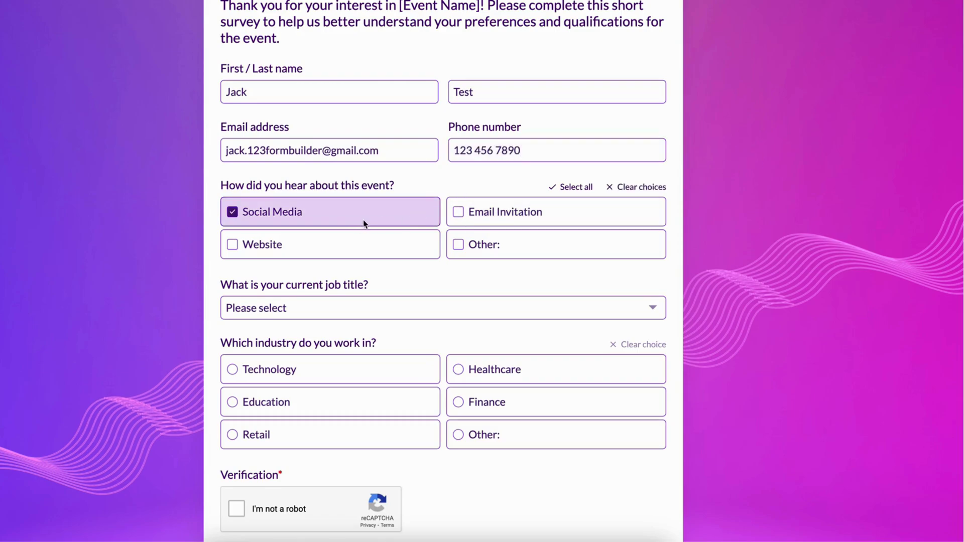
scroll(364, 251, "down", 1)
left_click(356, 297)
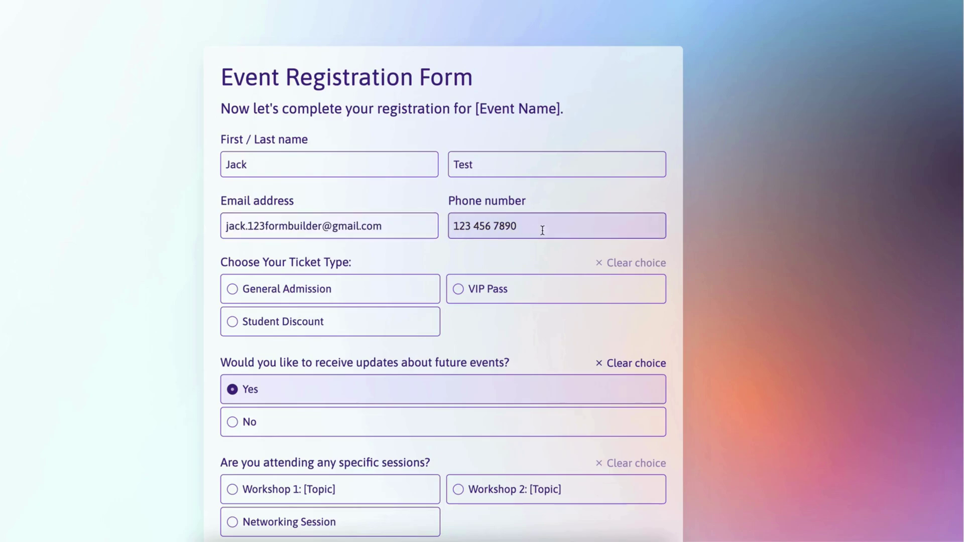
Step: Scroll Event Registration Form B to confirm the name, email and phone carried over
scroll(740, 305, "down", 2)
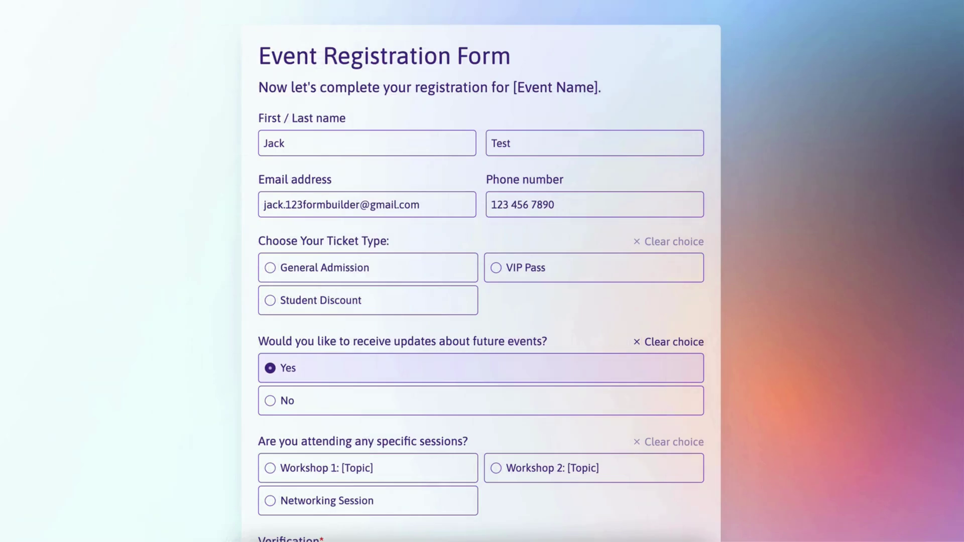